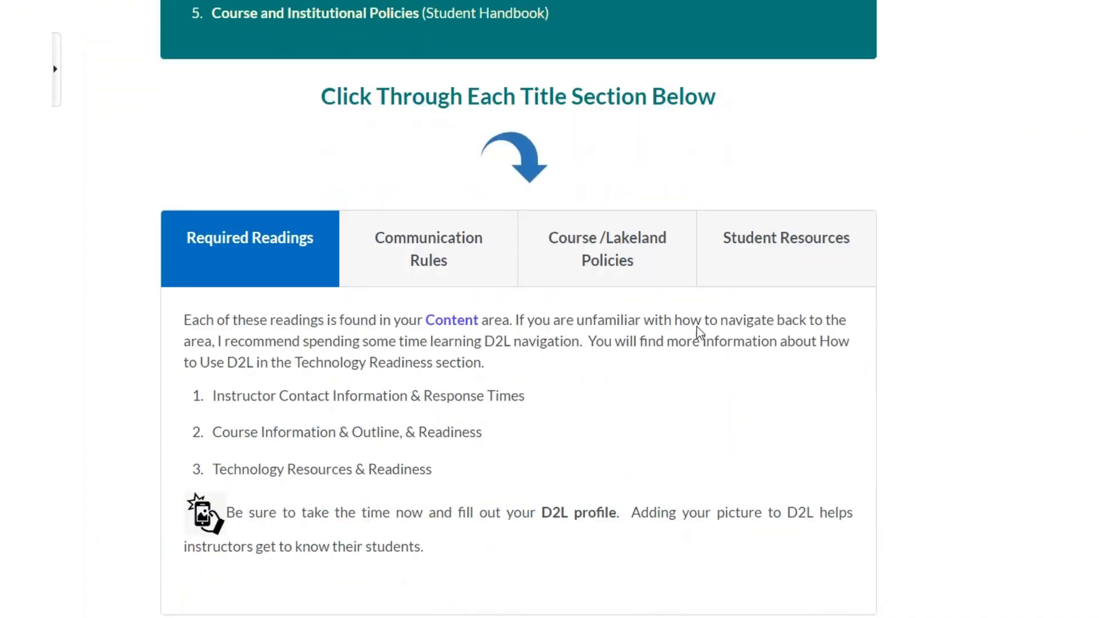
scroll(692, 336, down, 5)
scroll(750, 442, up, 10)
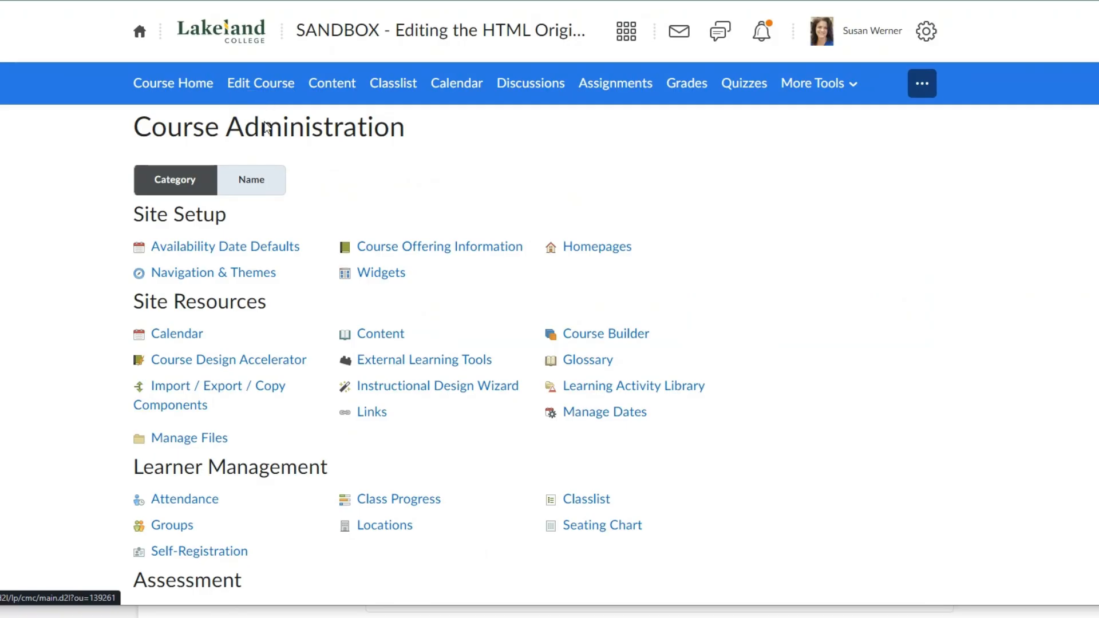
- Open the course's file manager and go into the pages folder of Brightspace_HTML_Template
click(191, 449)
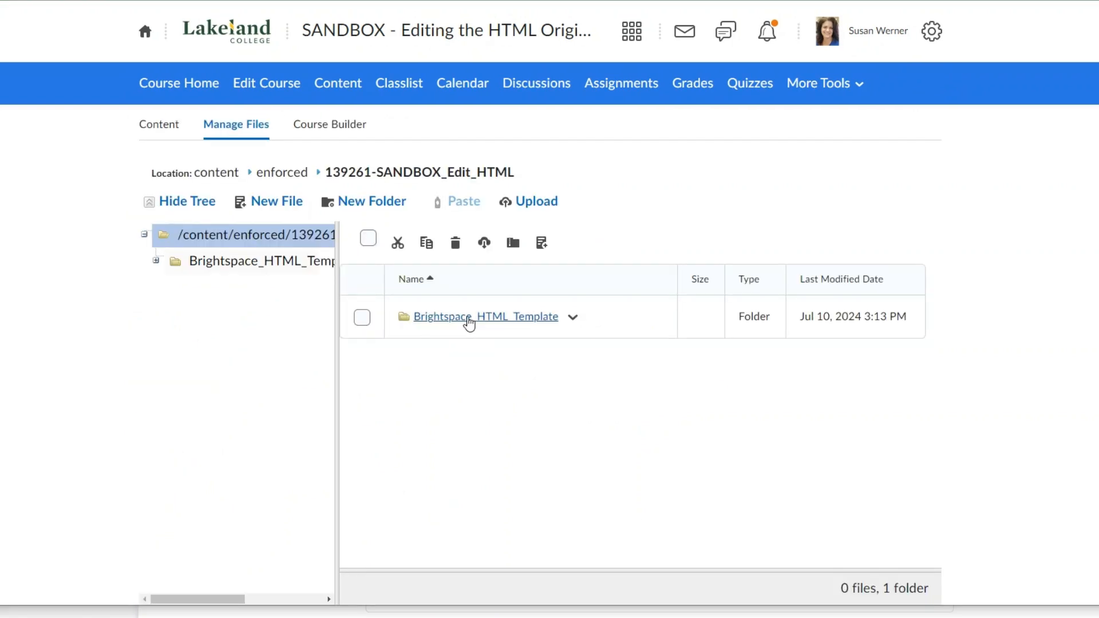
click(469, 318)
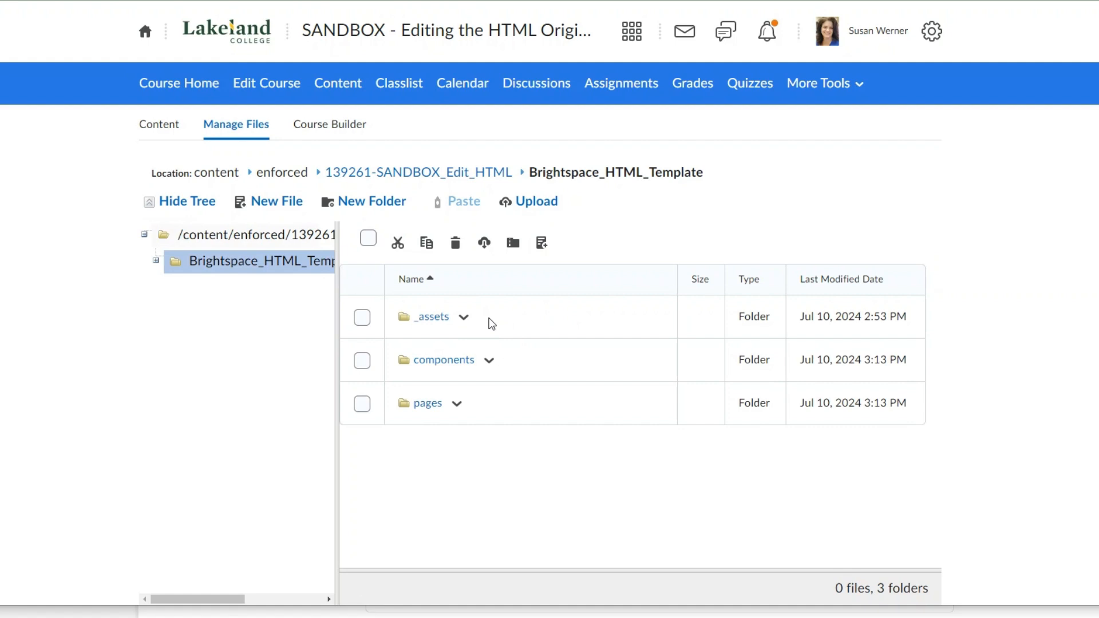
click(425, 415)
click(425, 408)
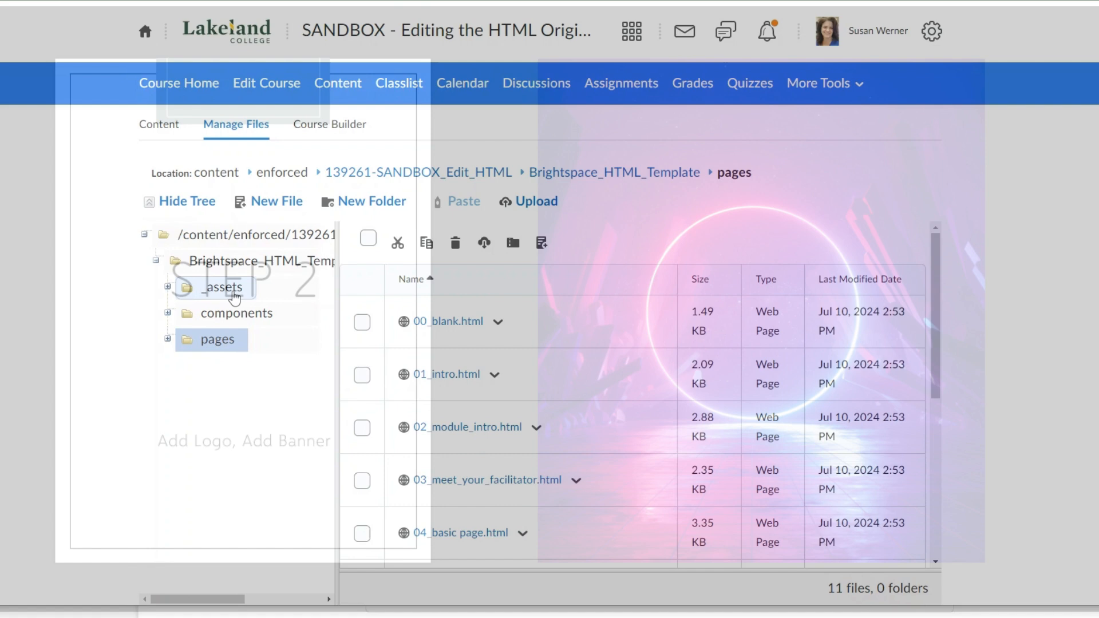
- Open the img folder inside _assets and look through its image files
click(224, 288)
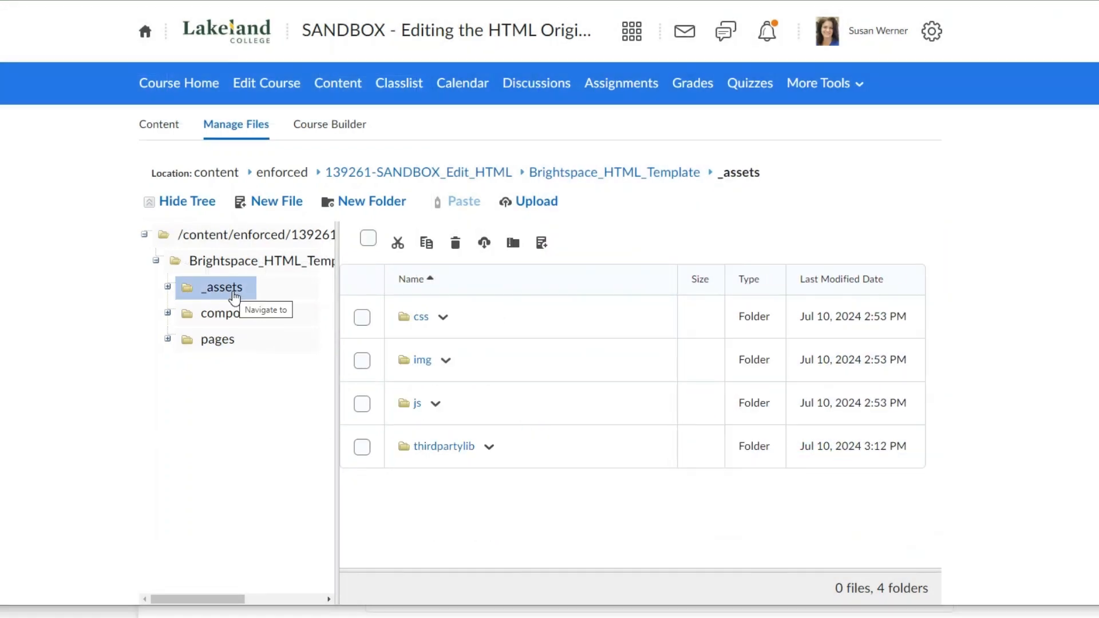
click(422, 361)
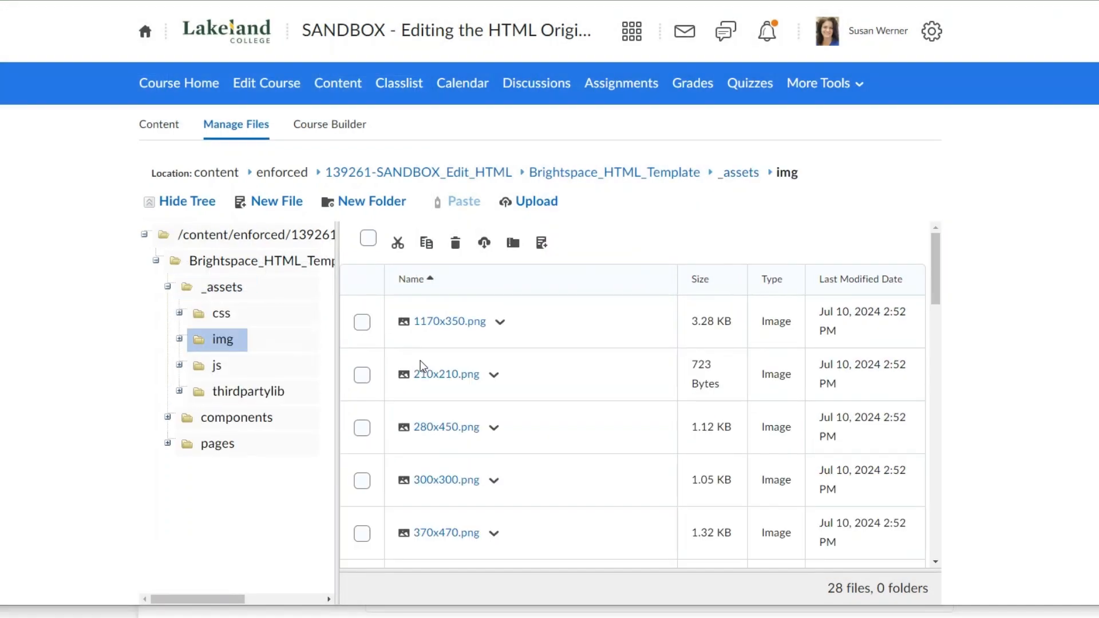
scroll(501, 404, down, 13)
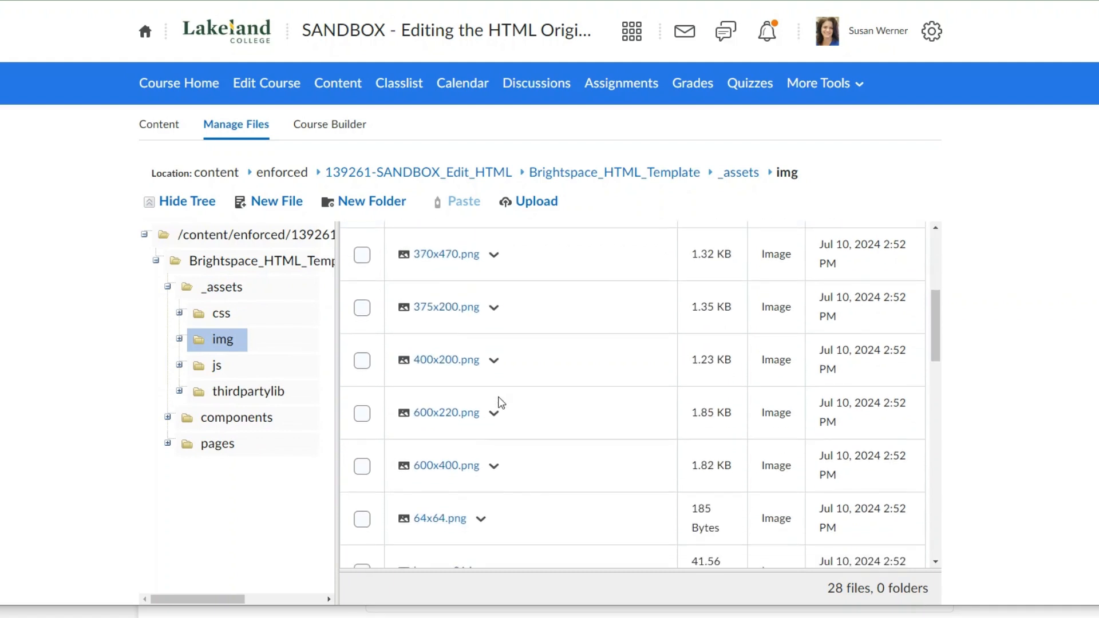
scroll(501, 404, down, 8)
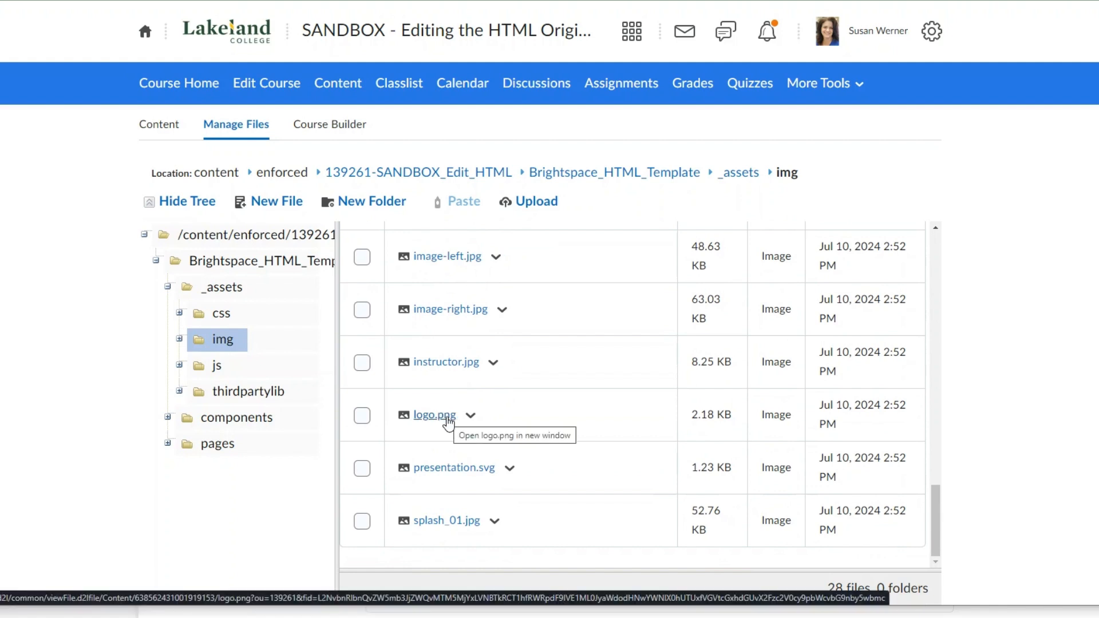
- Upload the Lakeland_Logo image from the computer into the img folder
click(536, 202)
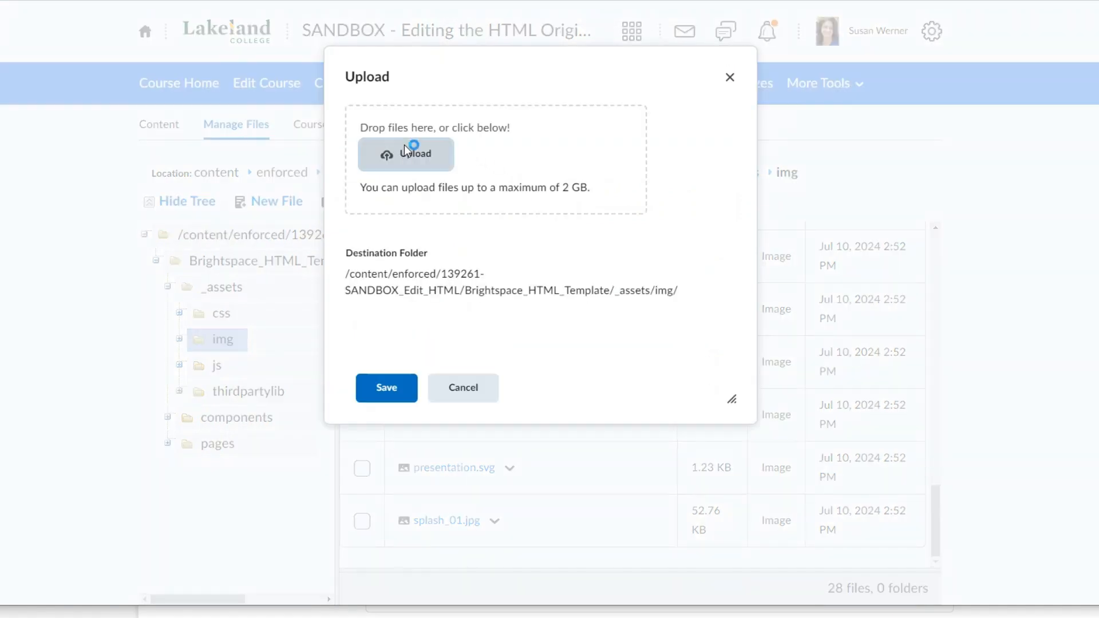
click(442, 43)
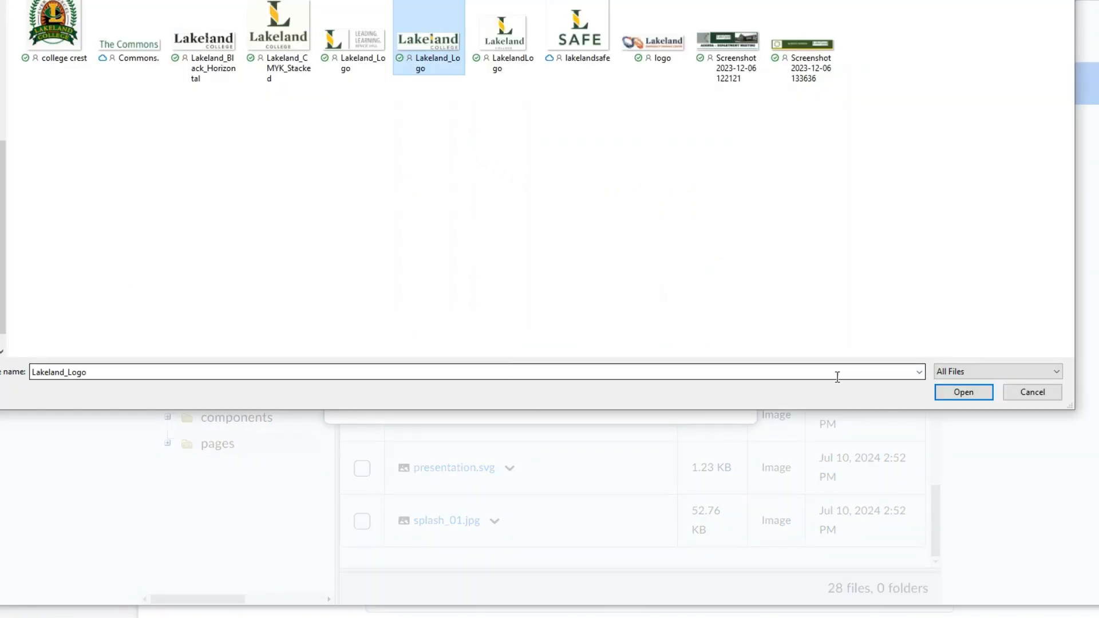
click(954, 393)
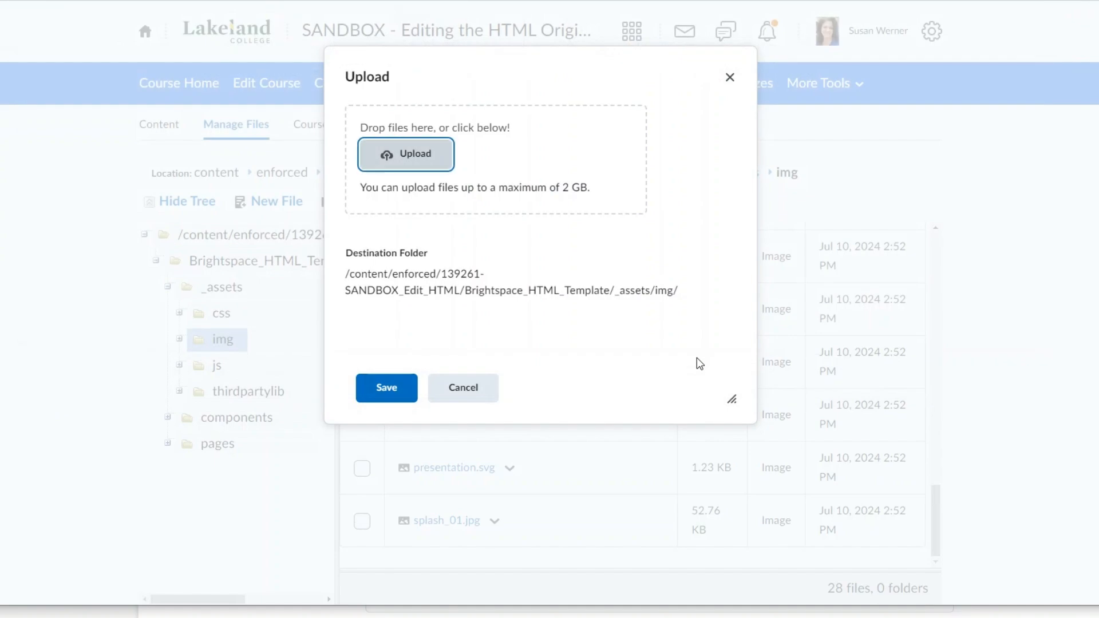
click(385, 390)
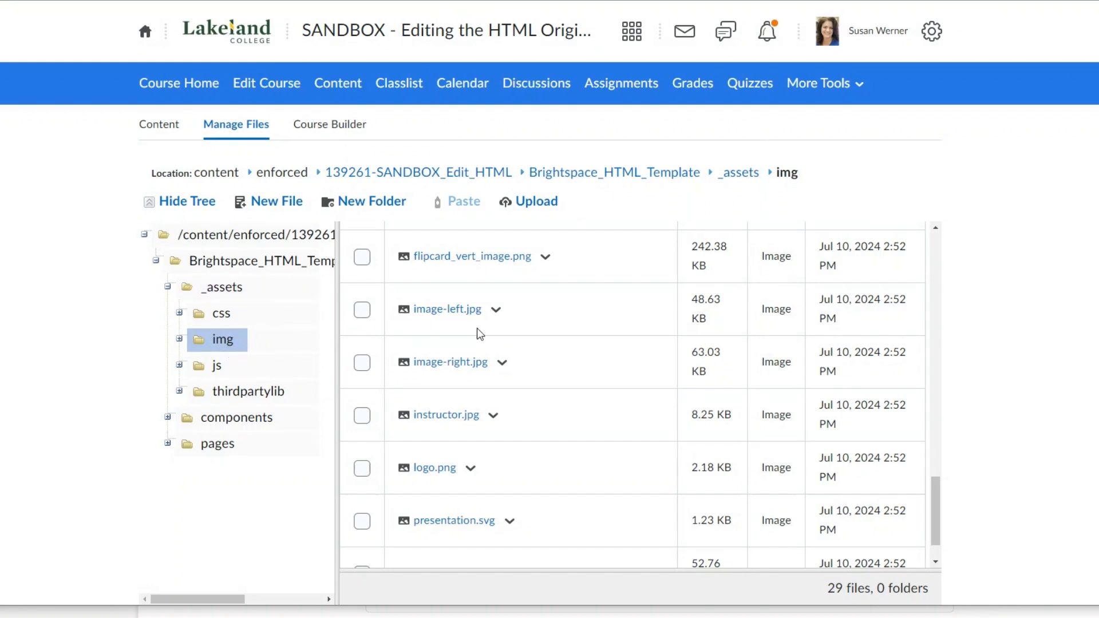
- Upload the Lakeland_Verm_sign_banner image from the computer into the img folder
click(544, 202)
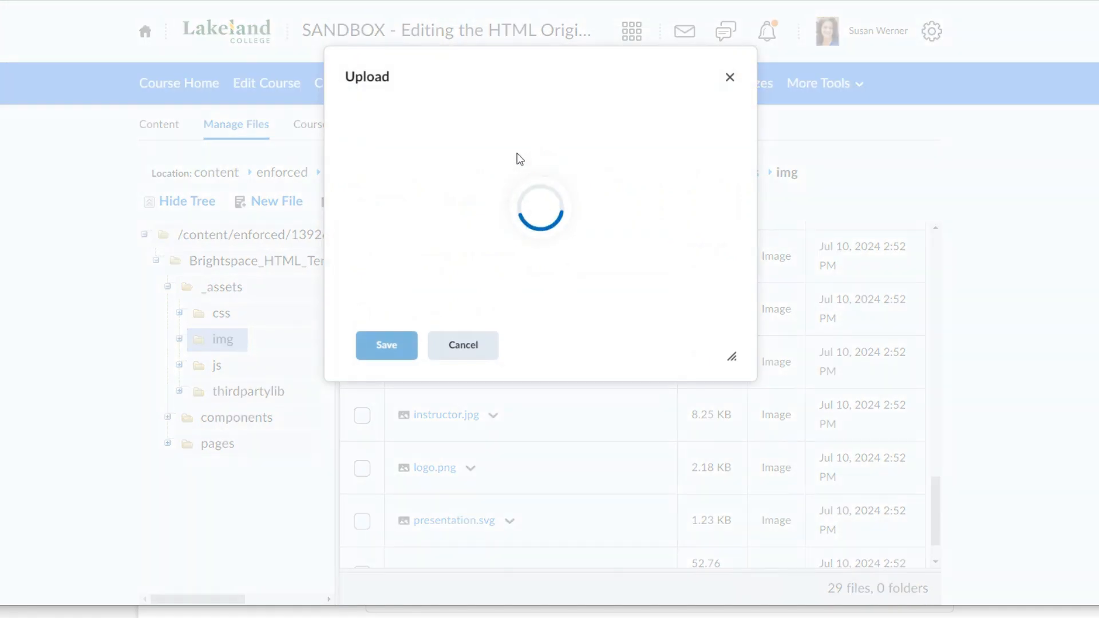
click(414, 162)
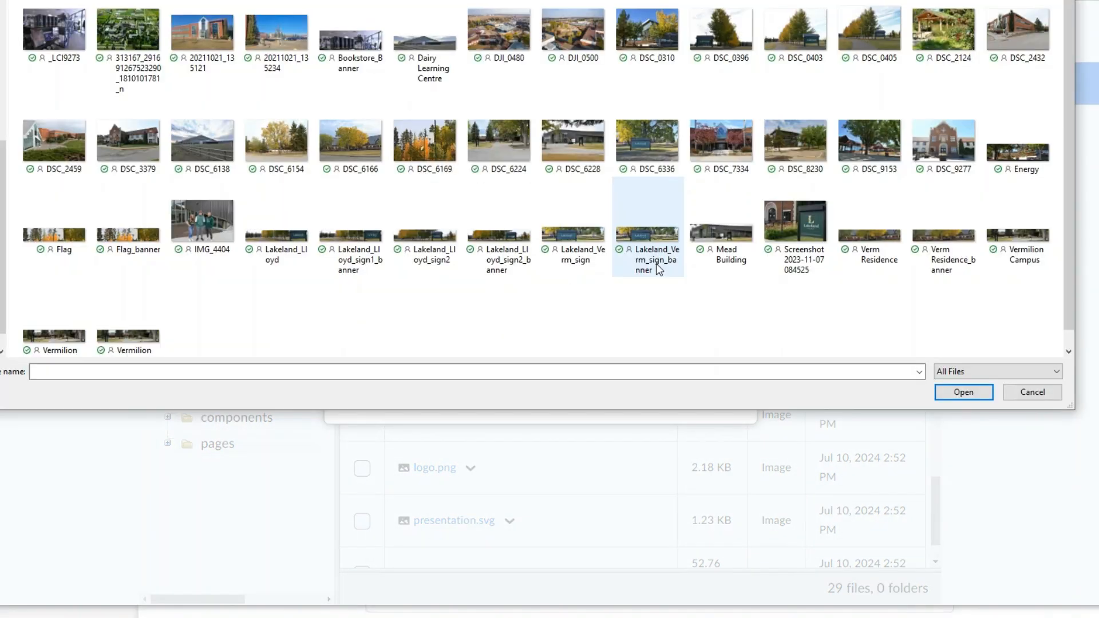
click(660, 233)
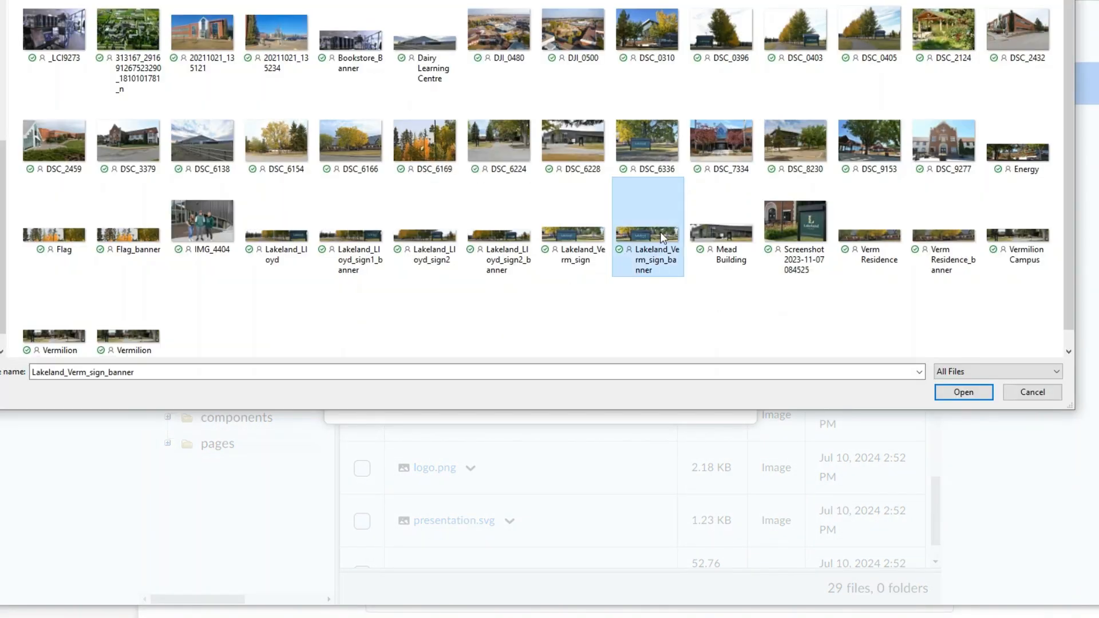
click(964, 393)
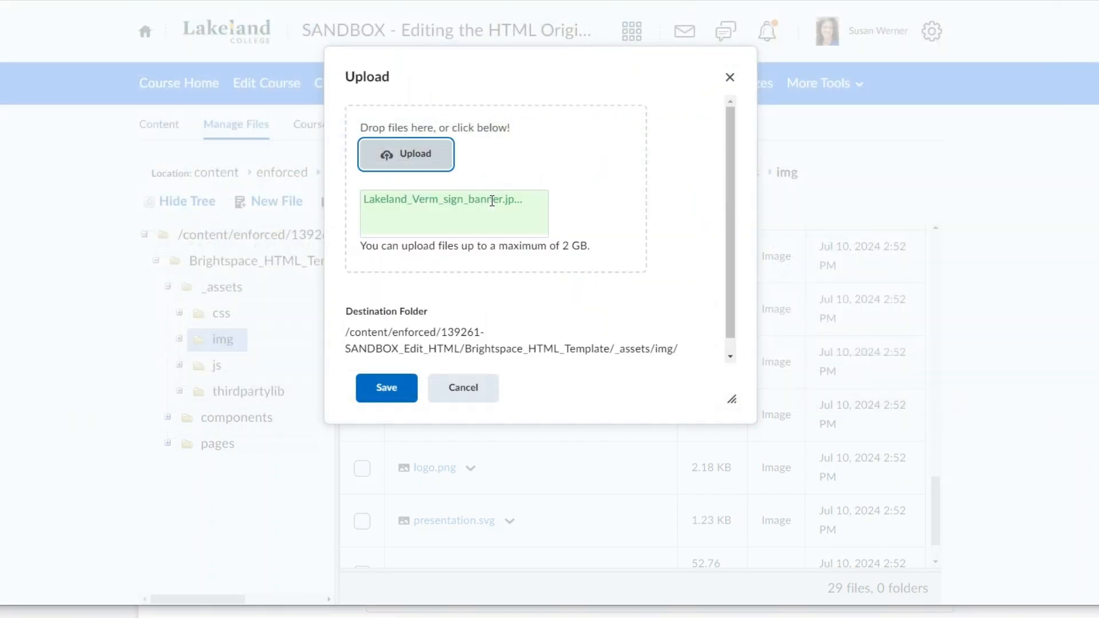
click(390, 389)
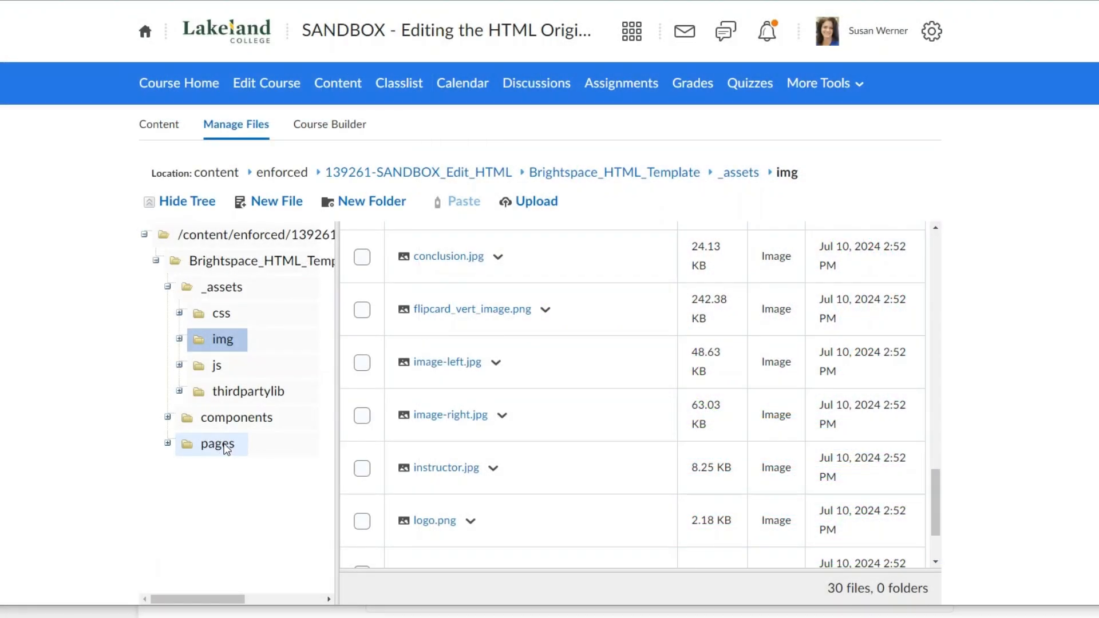
- Duplicate 07_elements.html within the template's pages folder
click(217, 444)
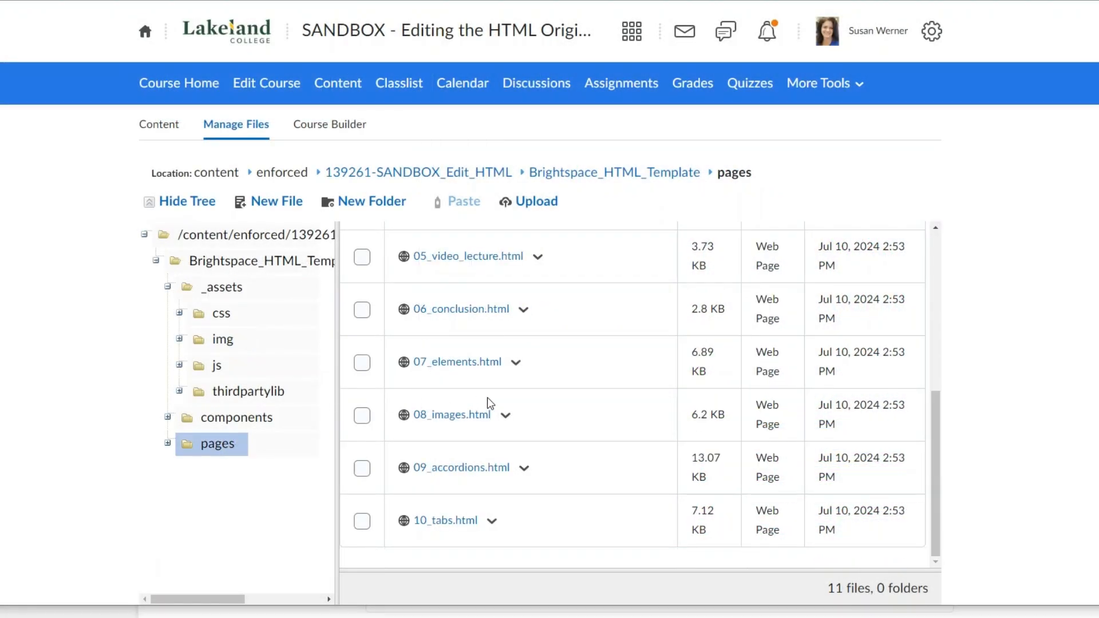
scroll(538, 338, up, 5)
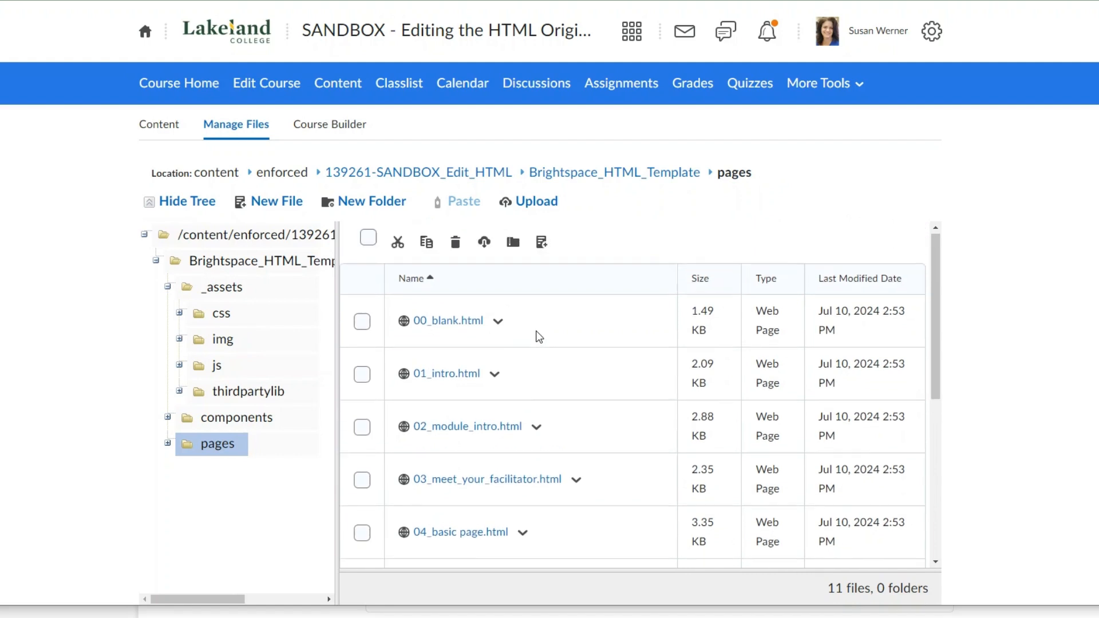
scroll(475, 295, down, 1)
scroll(455, 315, down, 4)
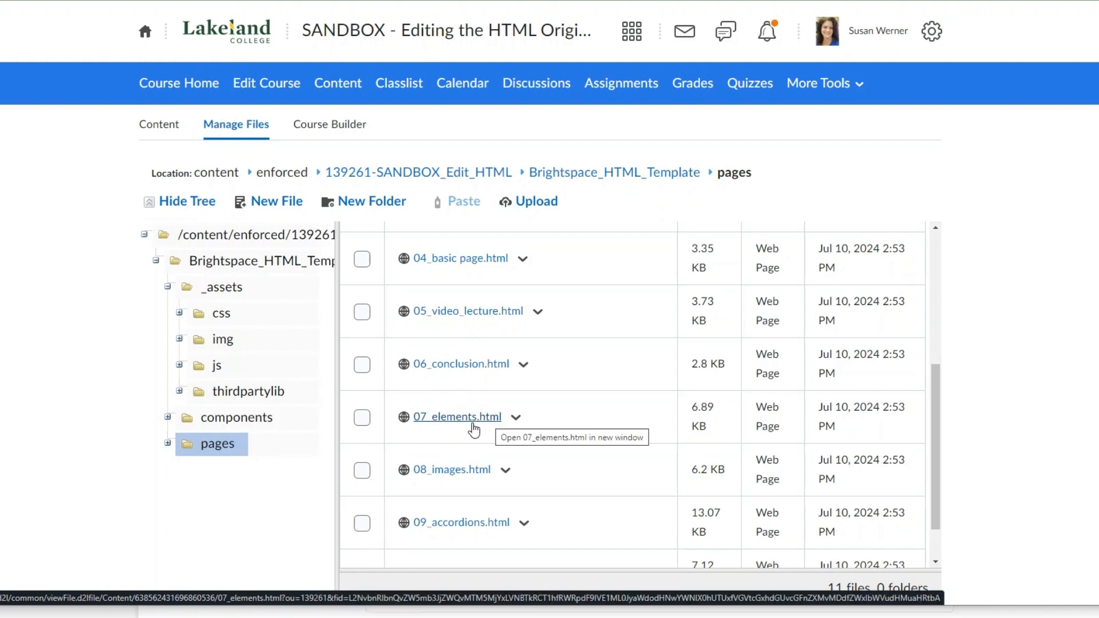
click(517, 419)
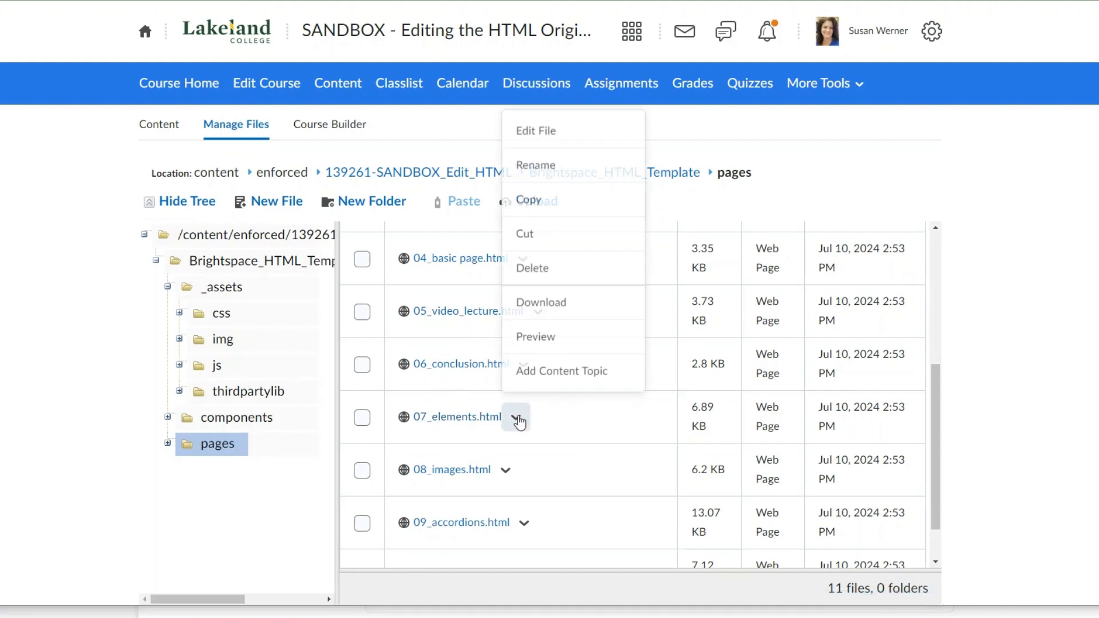
click(541, 205)
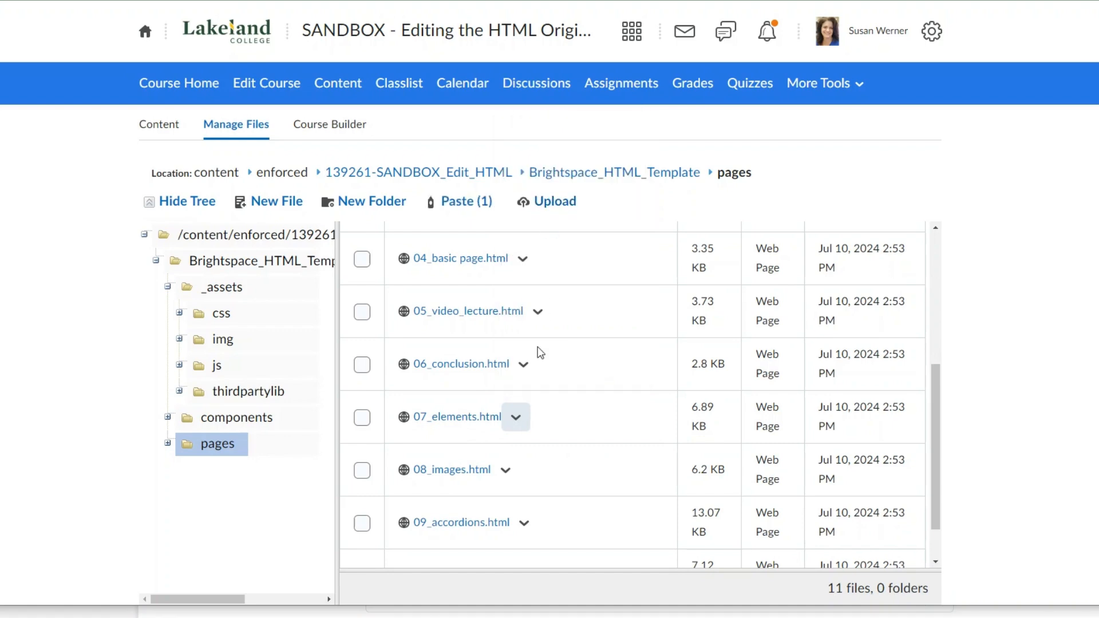
click(473, 207)
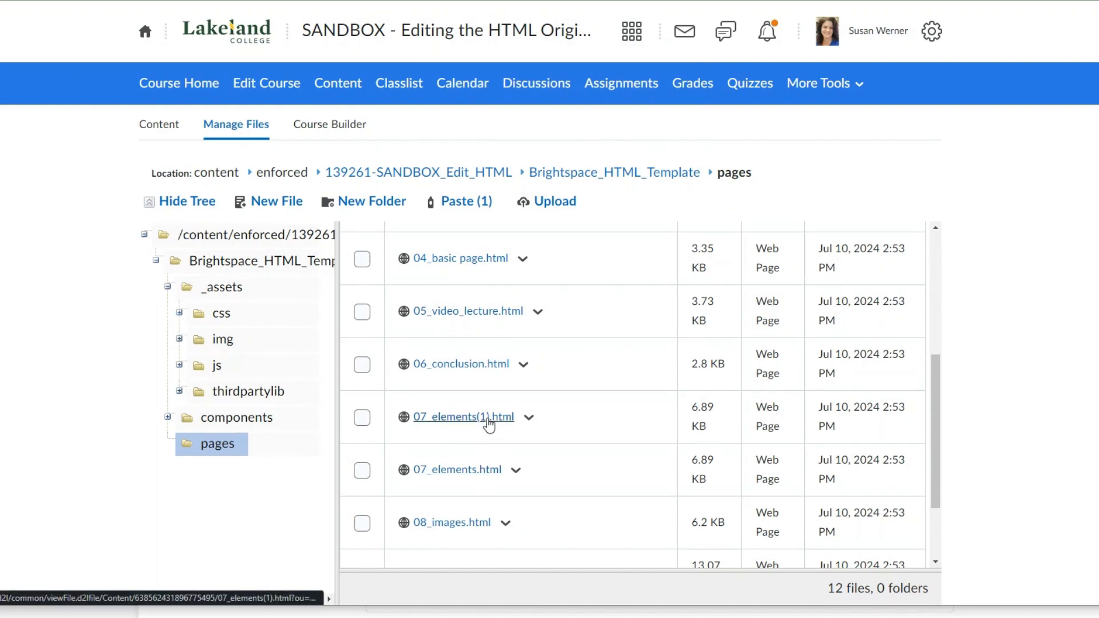
- Rename the copy of the elements page to MyStandardPageLayout.html and save the name
click(528, 420)
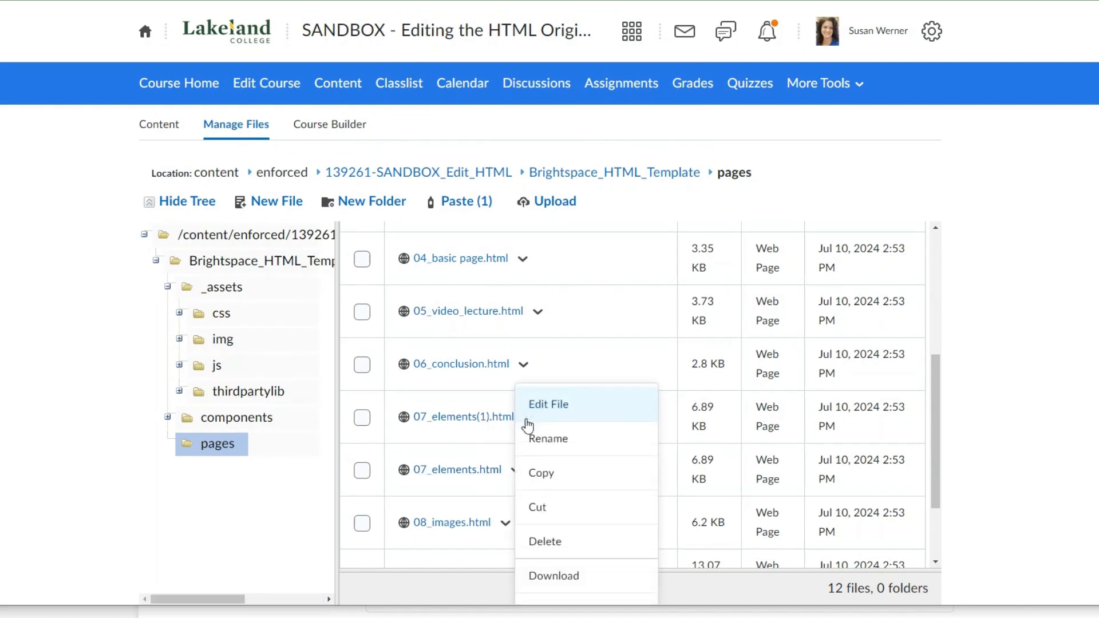
click(548, 440)
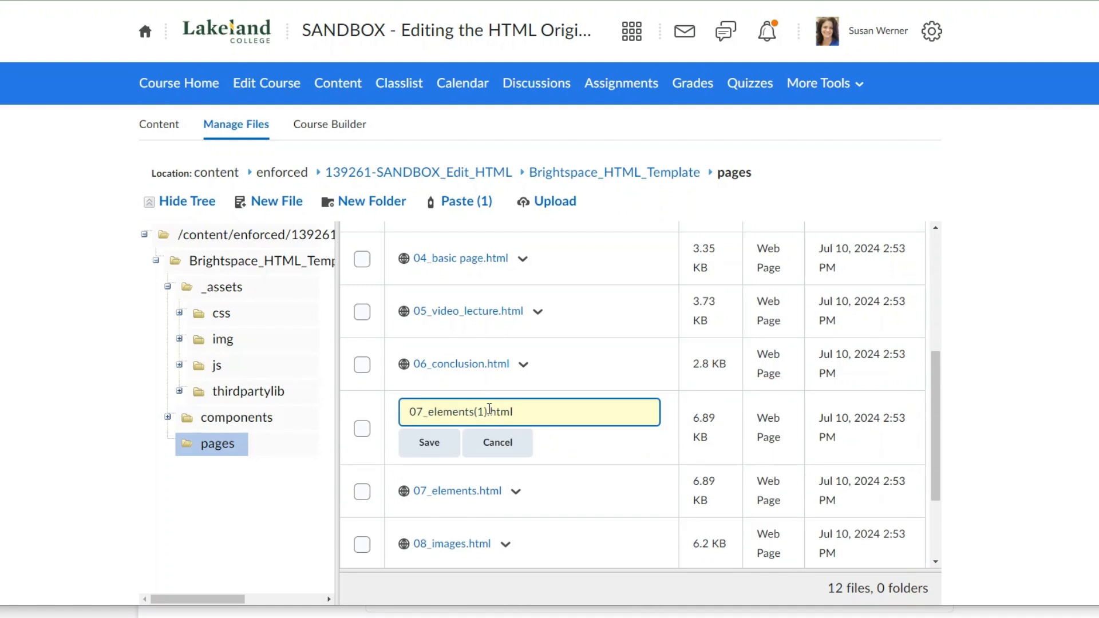
drag(489, 411, 412, 409)
text(MyS)
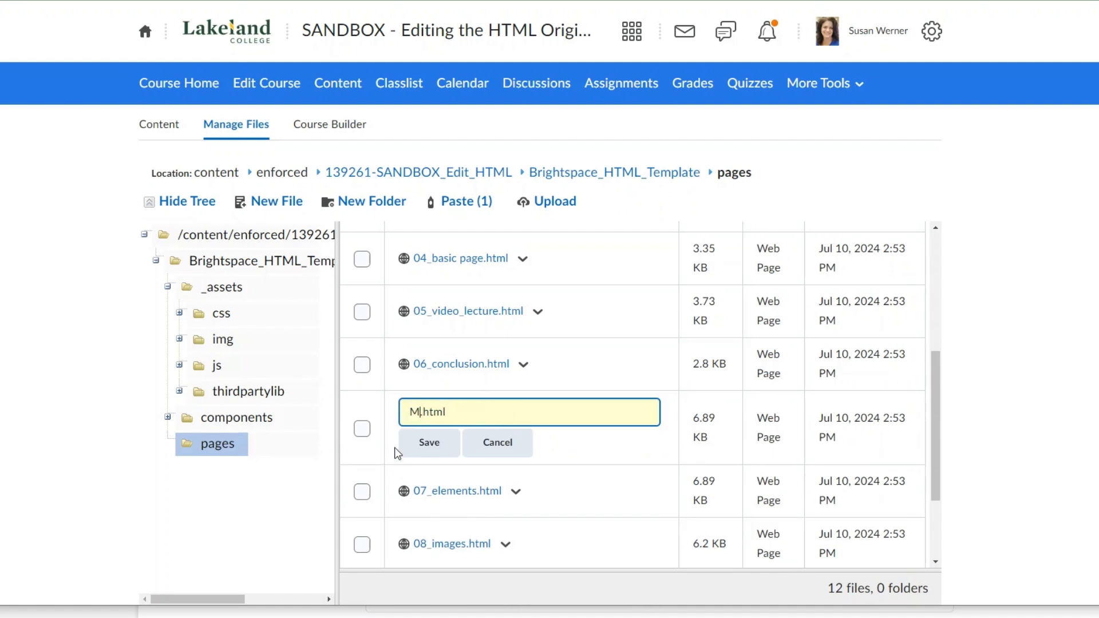
text(tandardPageLay)
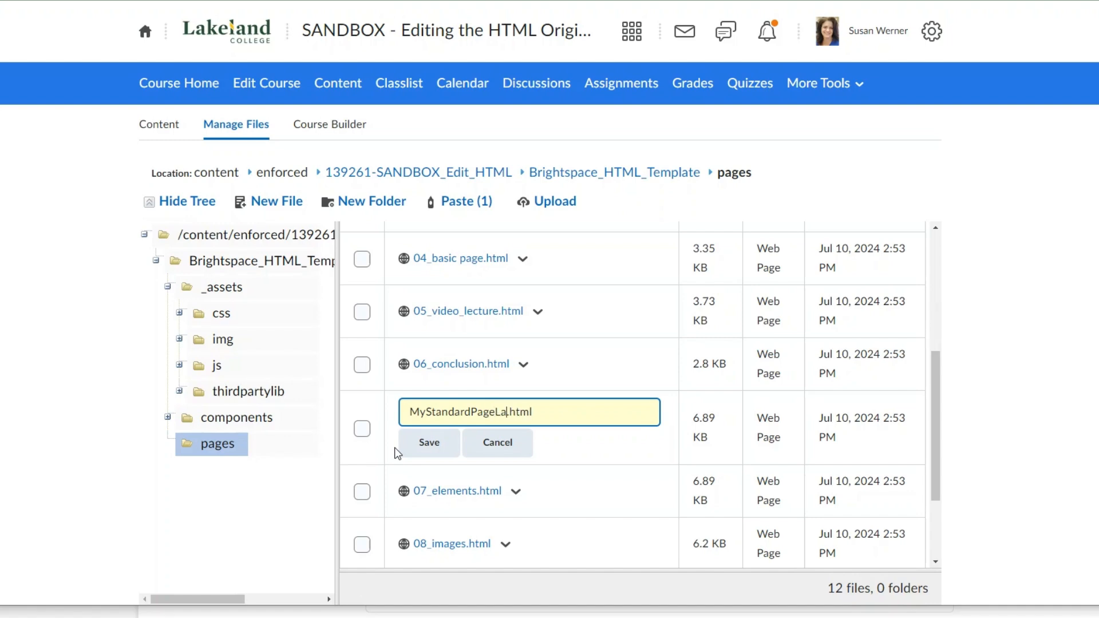
text(out)
click(449, 442)
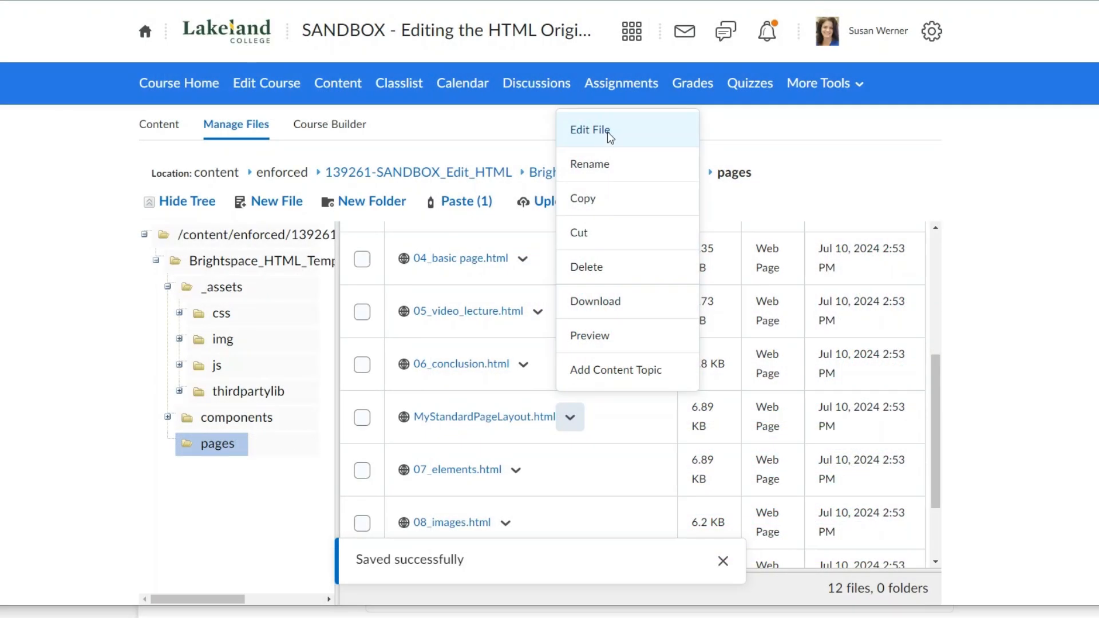
- Open MyStandardPageLayout.html for editing and replace its banner with Lakeland_Verm_sign_banner.jpg from the course's Brightspace_HTML_Template/_assets/img folder
click(607, 131)
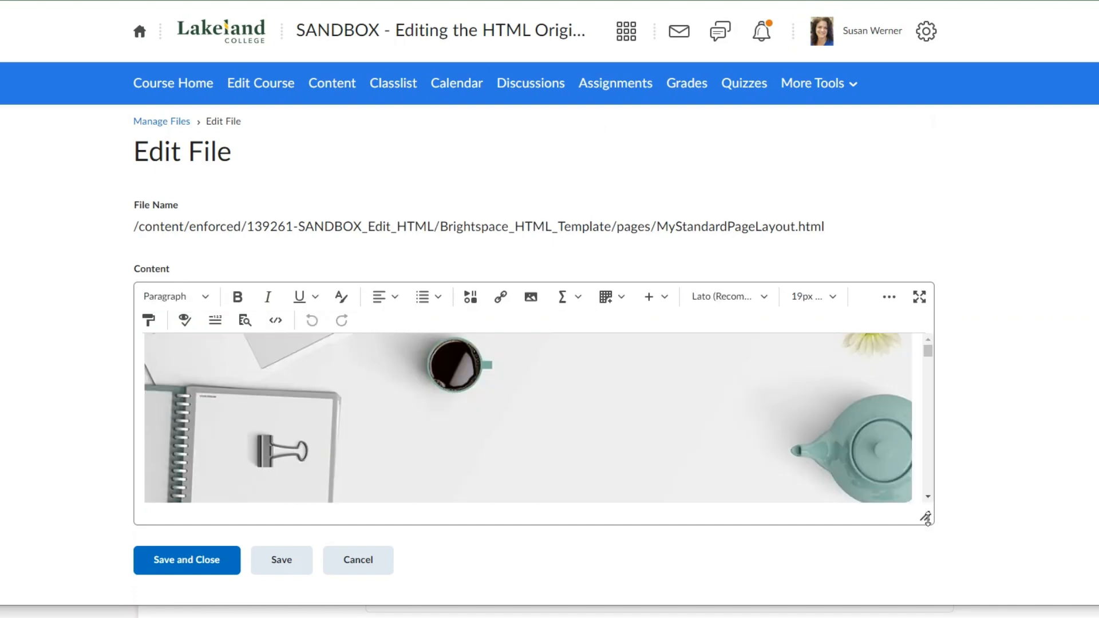
scroll(978, 382, down, 1)
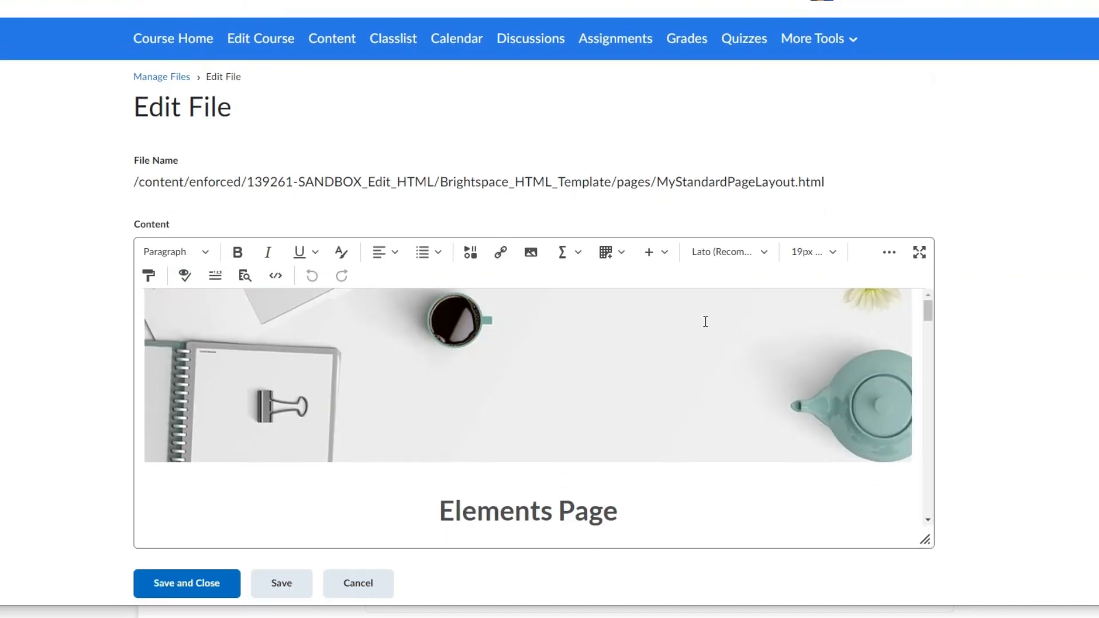
click(521, 368)
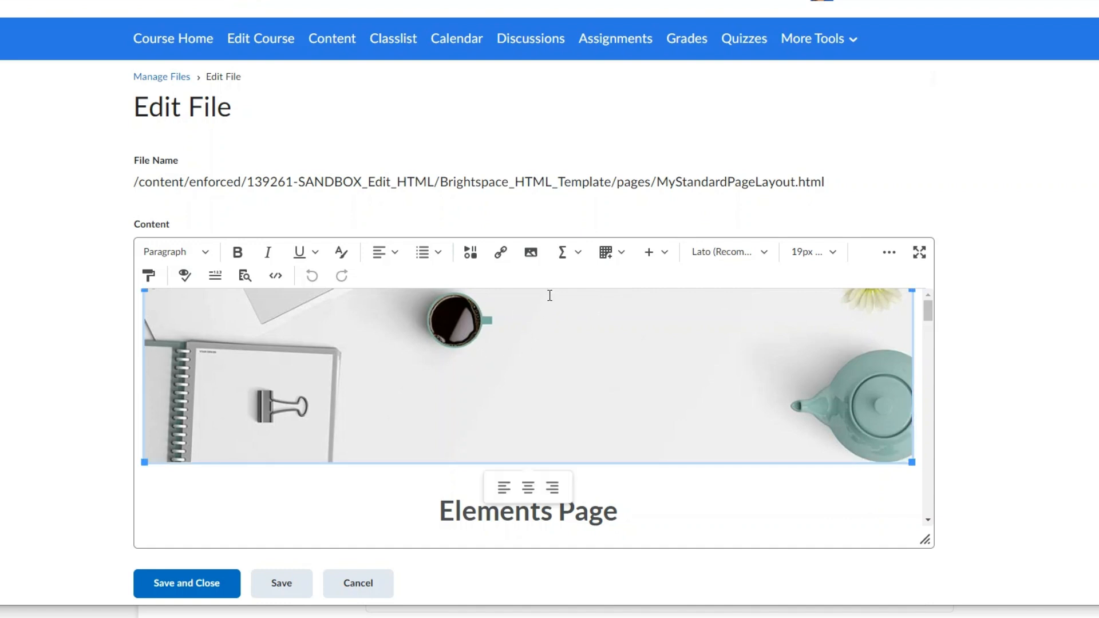
click(531, 253)
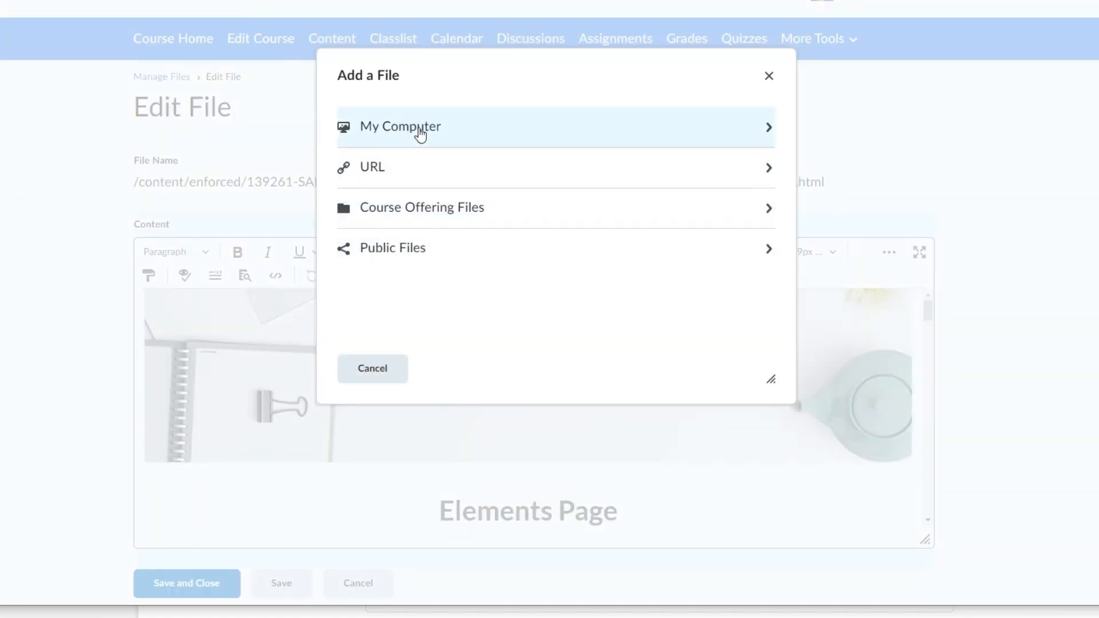
click(399, 212)
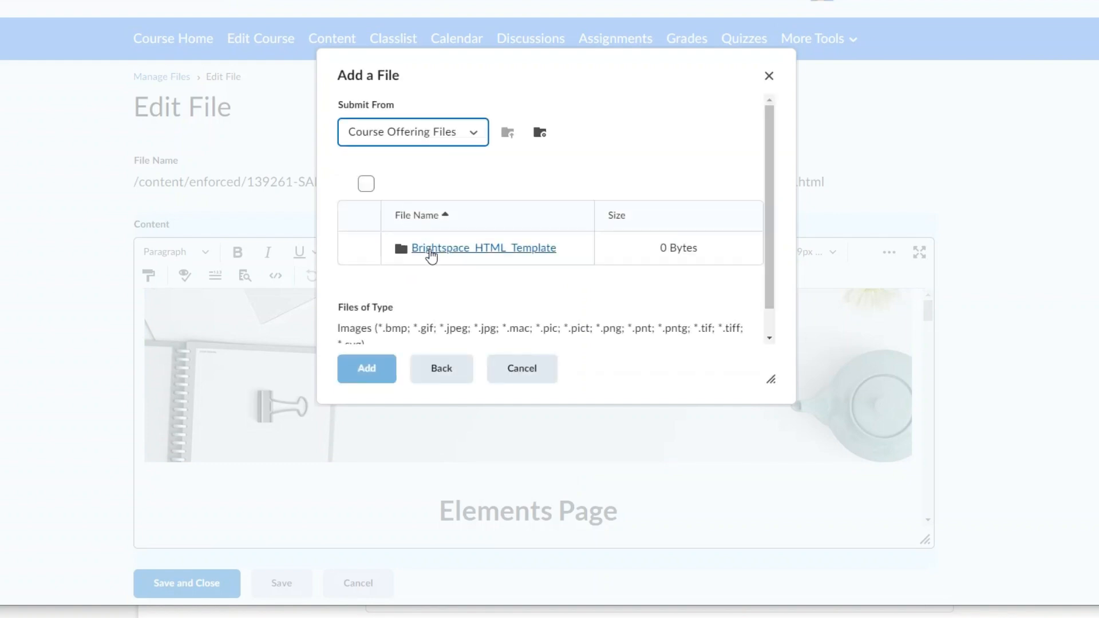
click(431, 255)
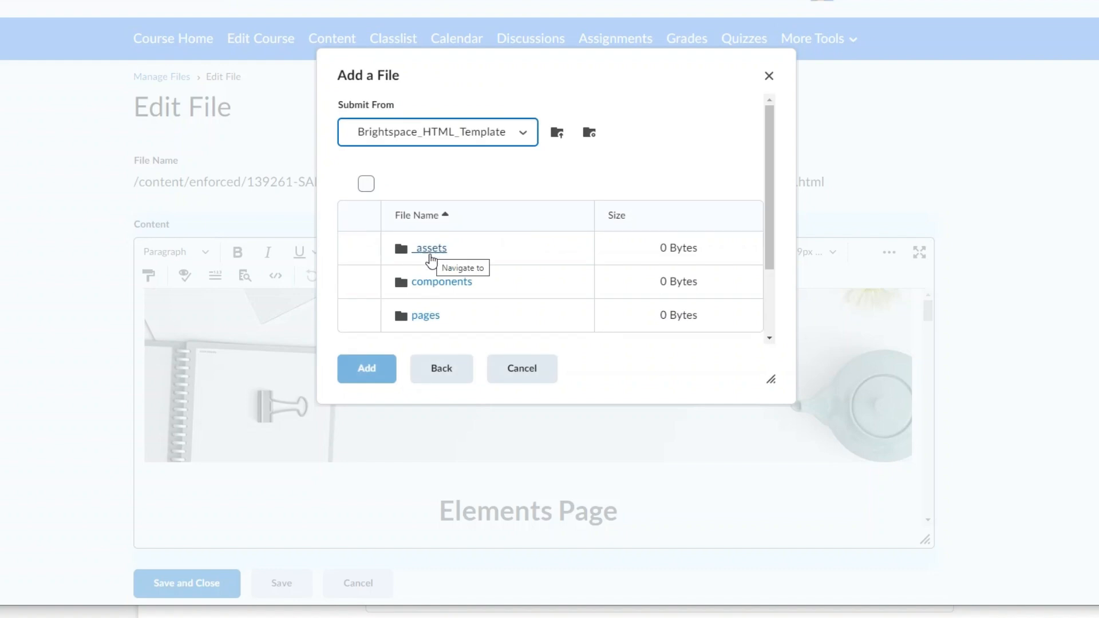
click(431, 255)
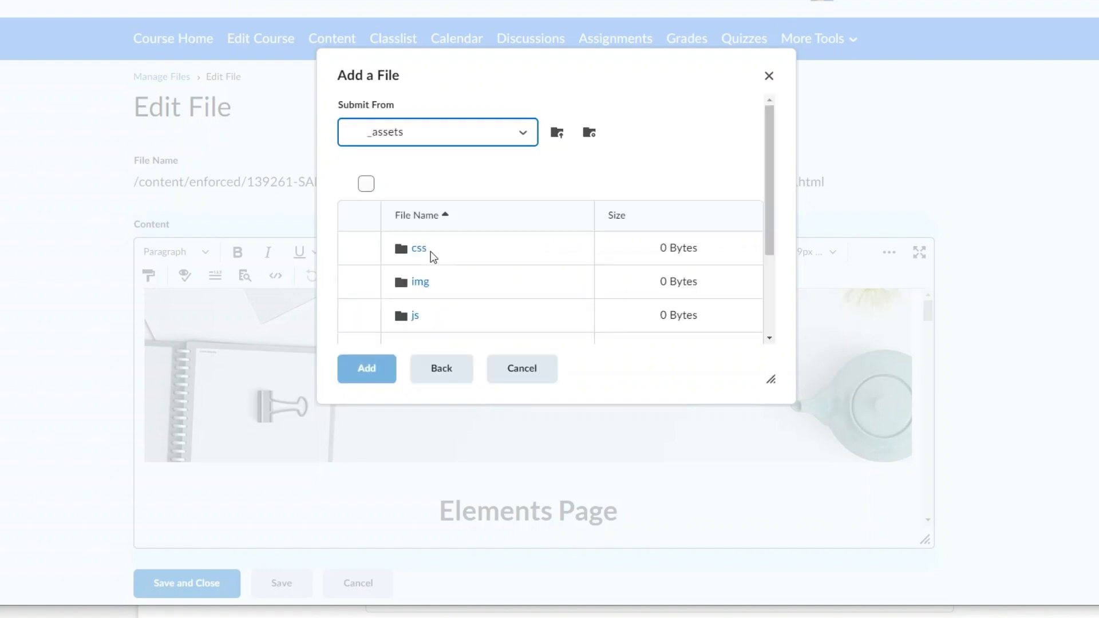
click(427, 283)
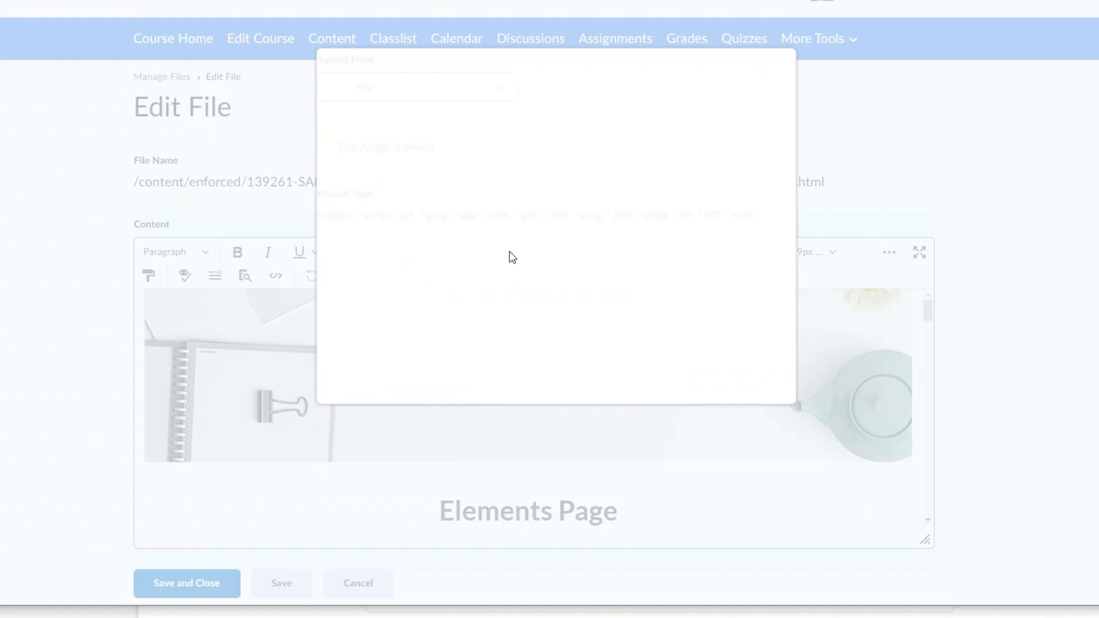
scroll(505, 225, down, 10)
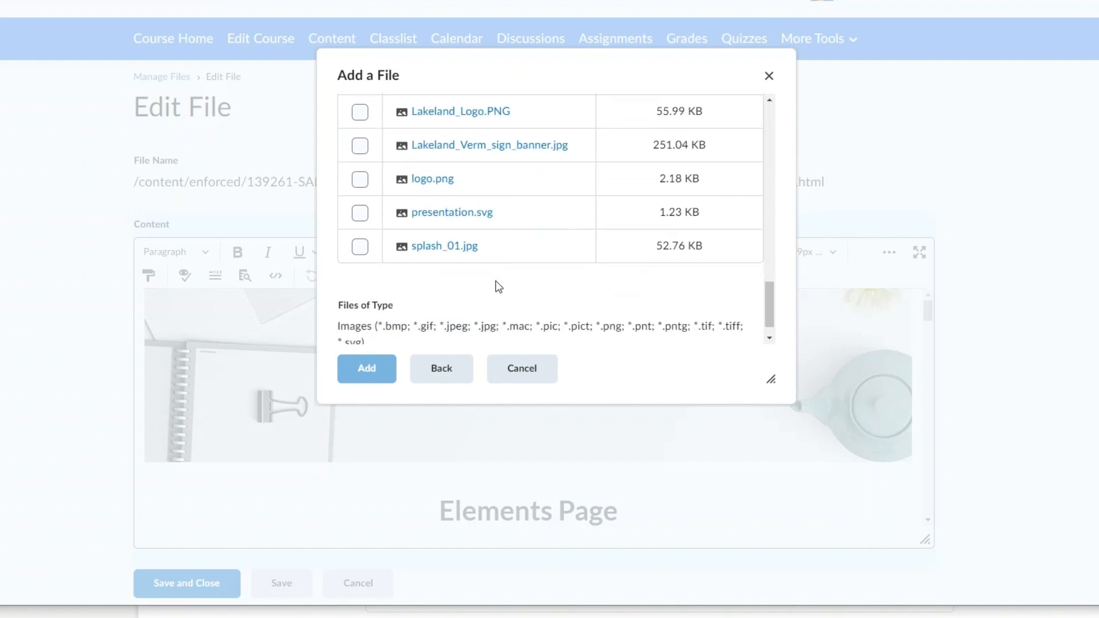
scroll(481, 234, up, 2)
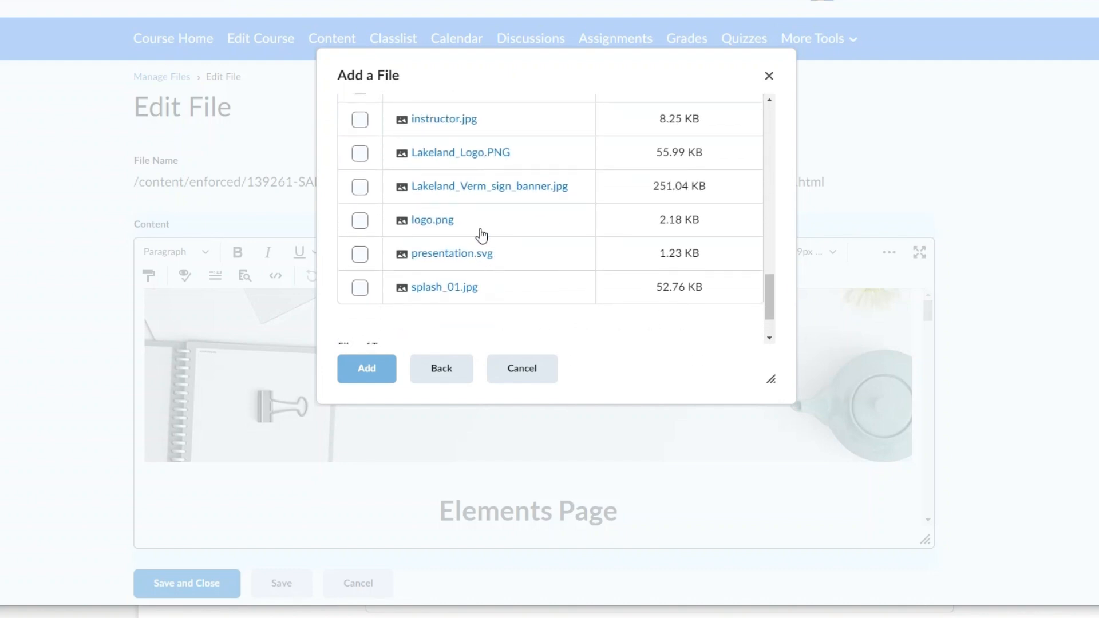
click(361, 189)
click(371, 359)
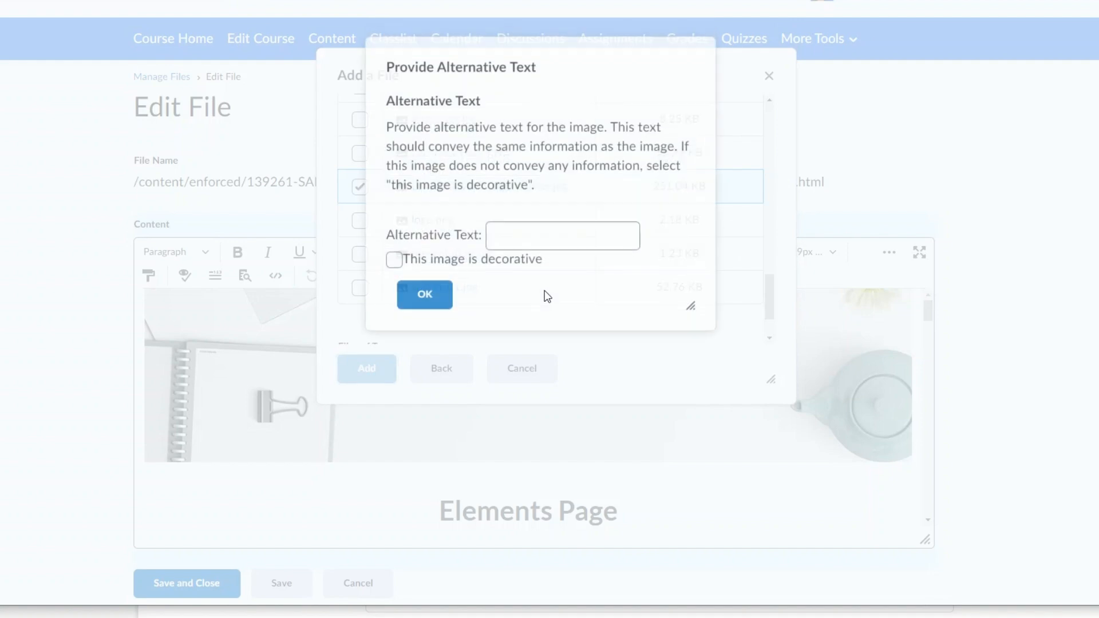
- Give the banner the alternative text "Lakeland College Vermilion sign displays on a sign in front of the Alumni Hall building in the summer."
click(501, 245)
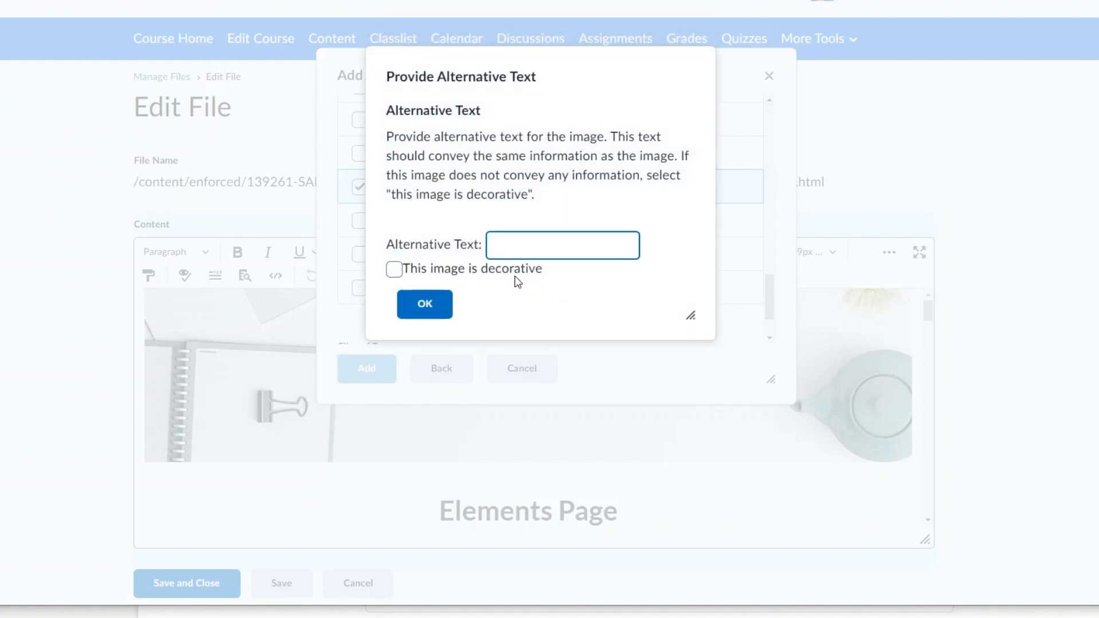
key(ctrl+v)
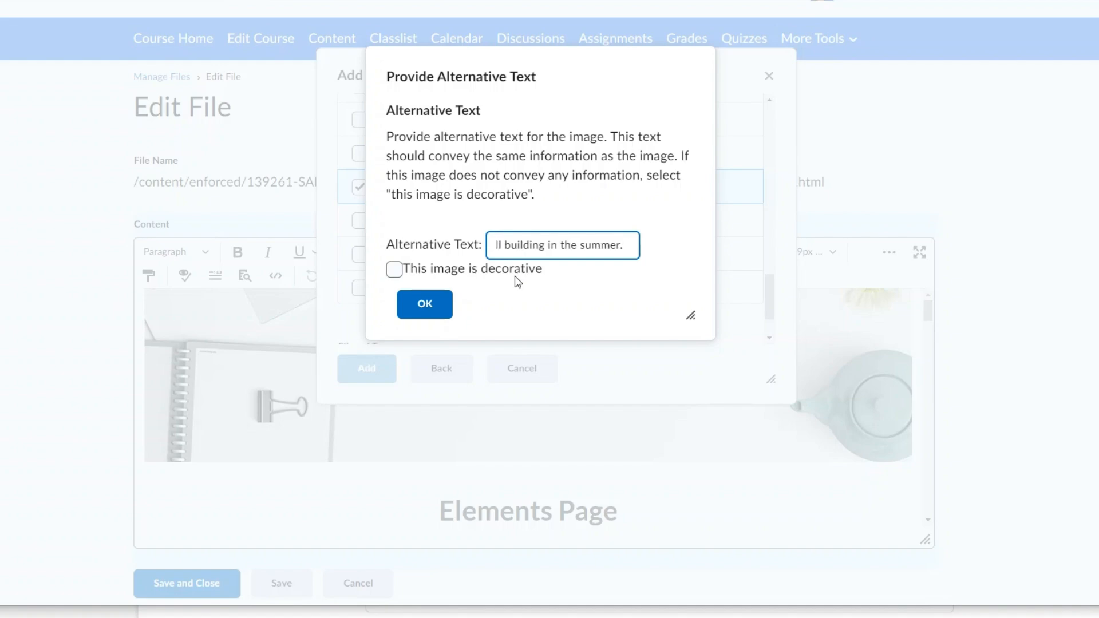
click(425, 303)
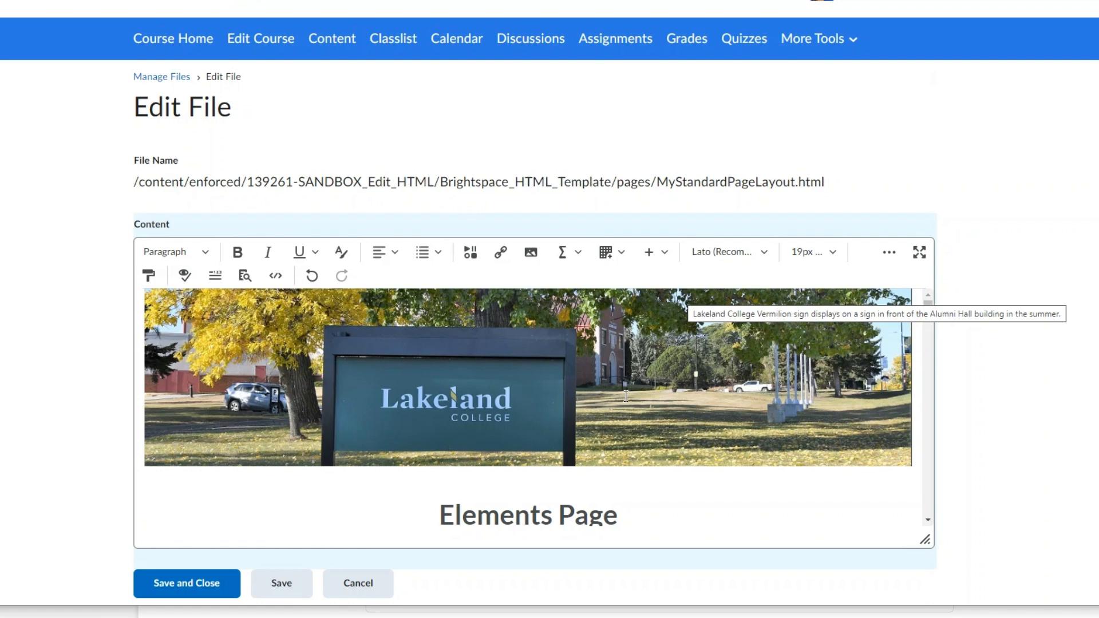
- Insert a divider between the Elements Page heading and the introductory paragraph, leaving no extra blank lines
scroll(624, 402, down, 3)
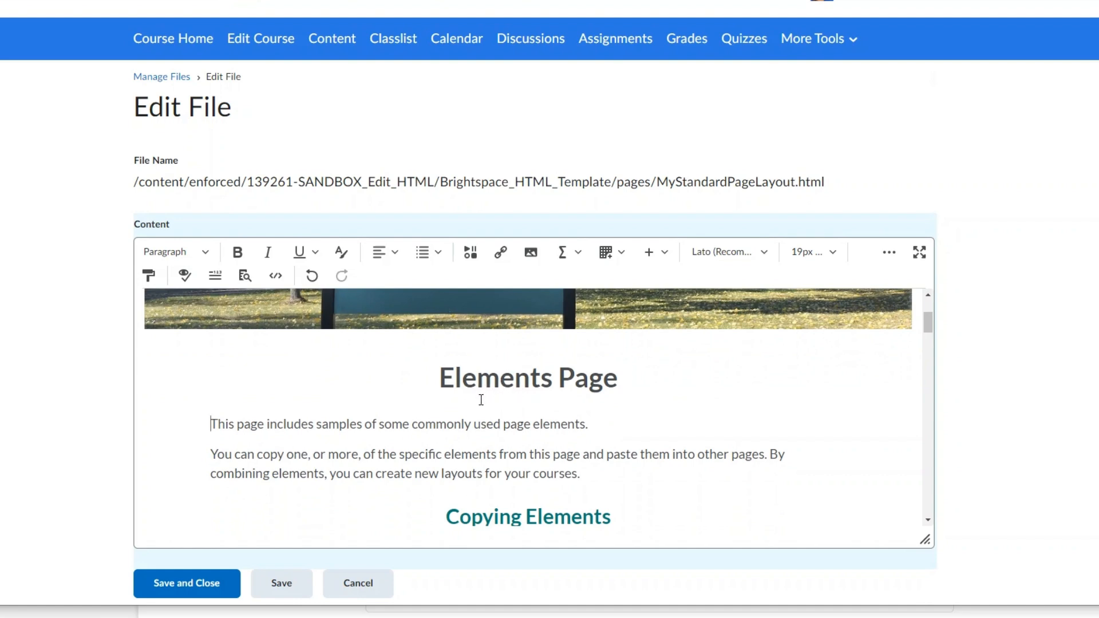
key(Return)
key(Return)
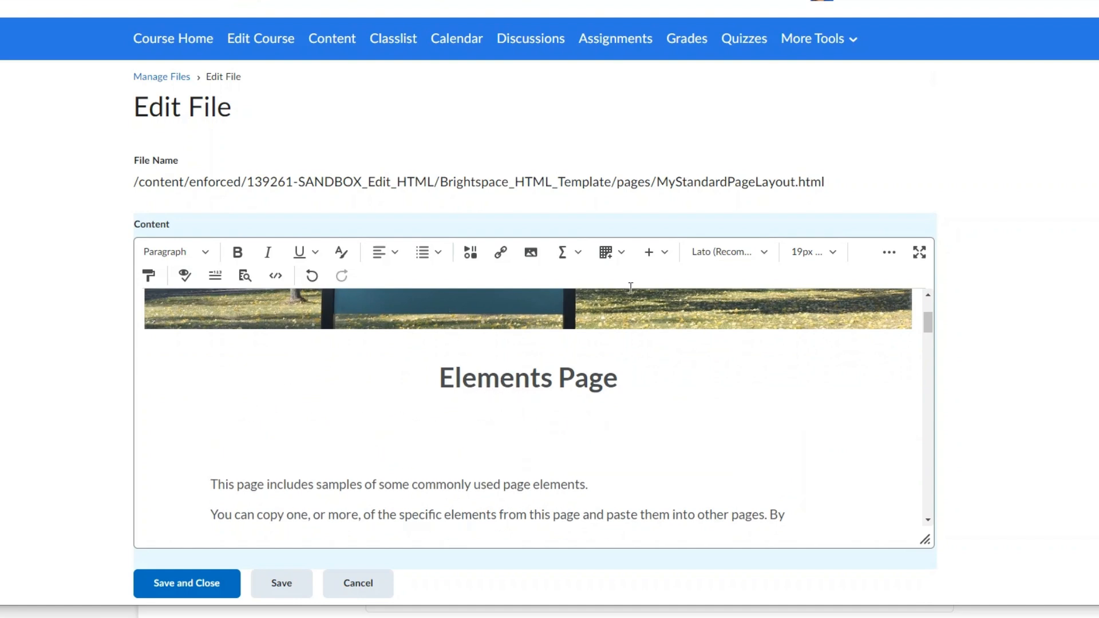
click(663, 252)
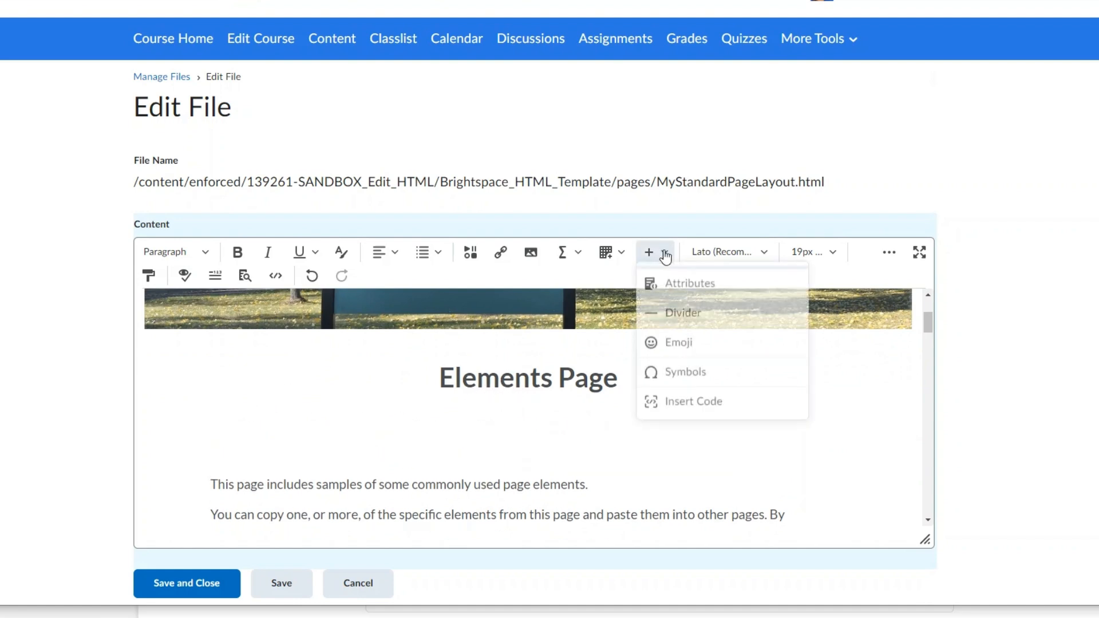
click(682, 317)
key(Delete)
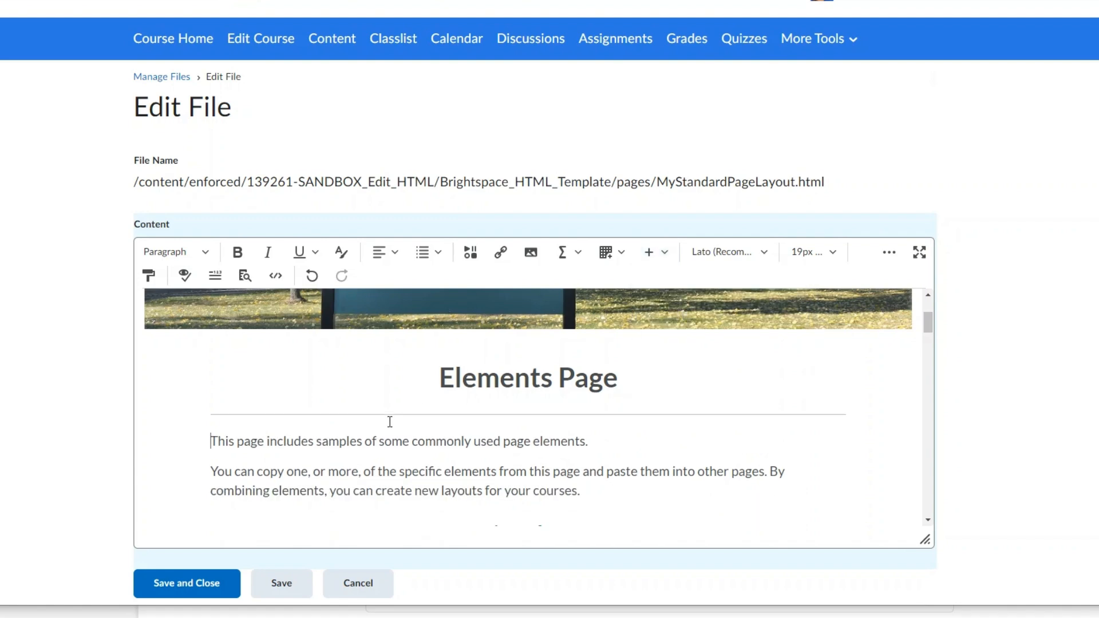
- Replace the placeholder logo at the end of the page with Lakeland_Logo.PNG from the course's Brightspace_HTML_Template/_assets/img folder
scroll(473, 405, down, 3)
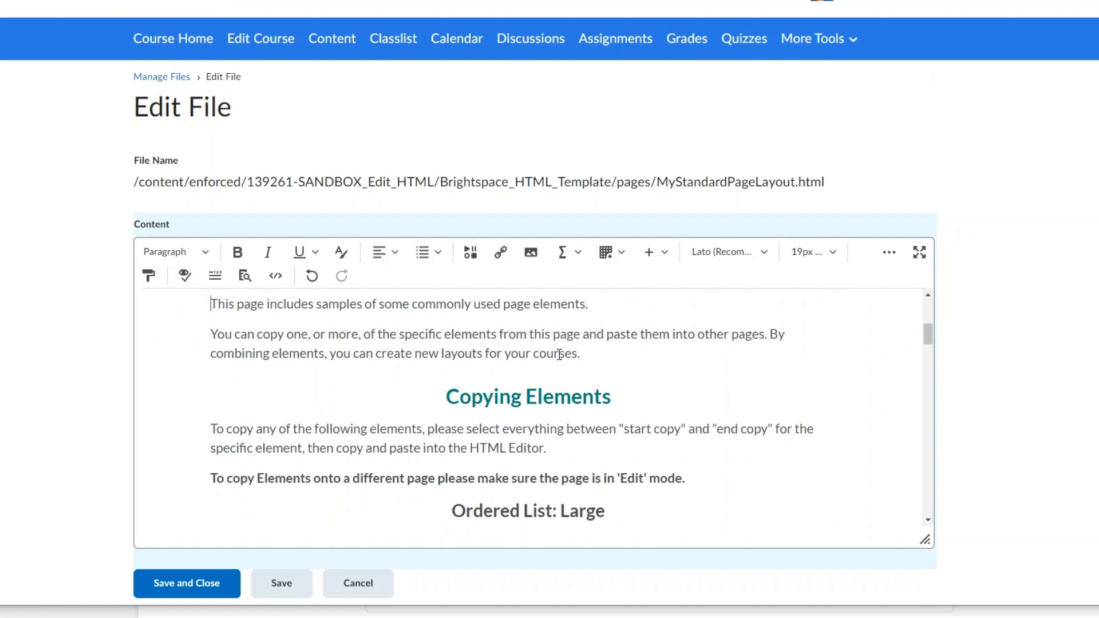
scroll(559, 354, up, 3)
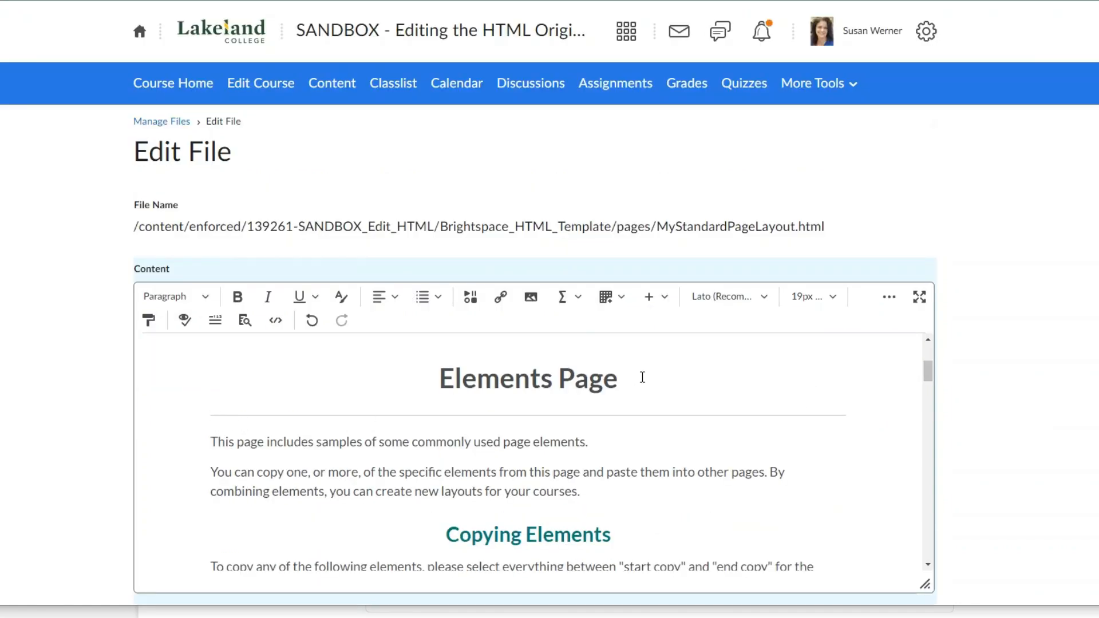
drag(925, 370, 923, 558)
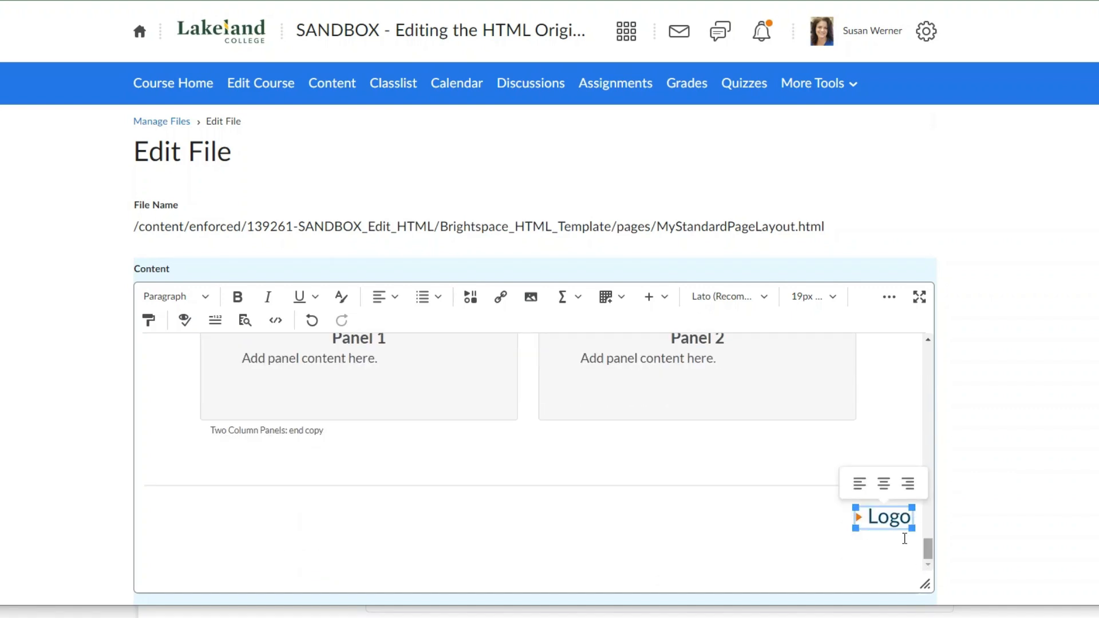
click(531, 298)
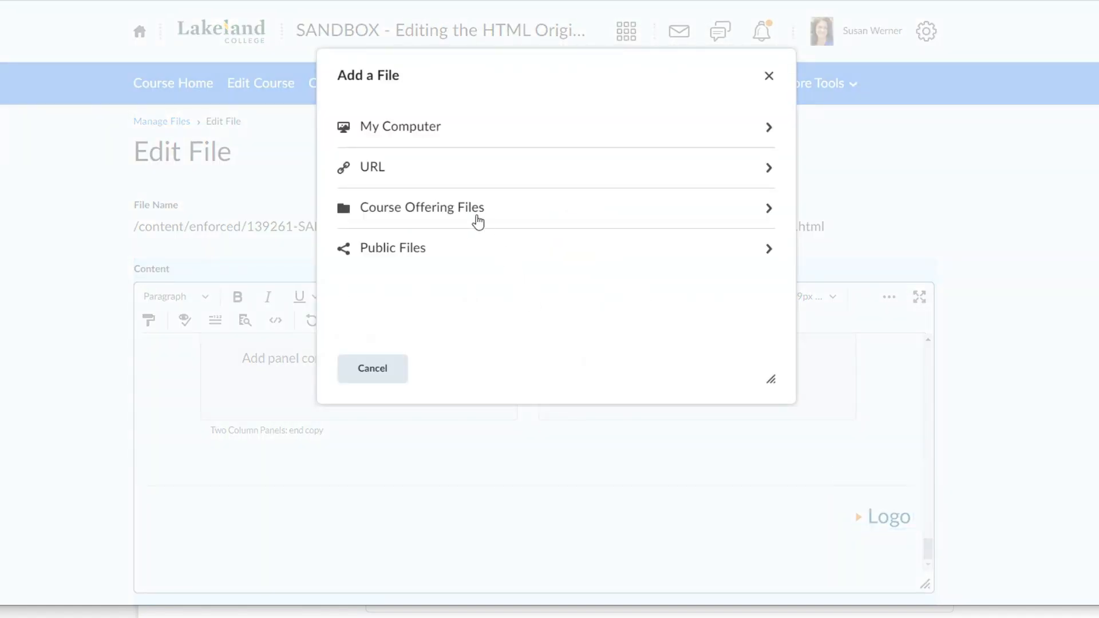
click(435, 209)
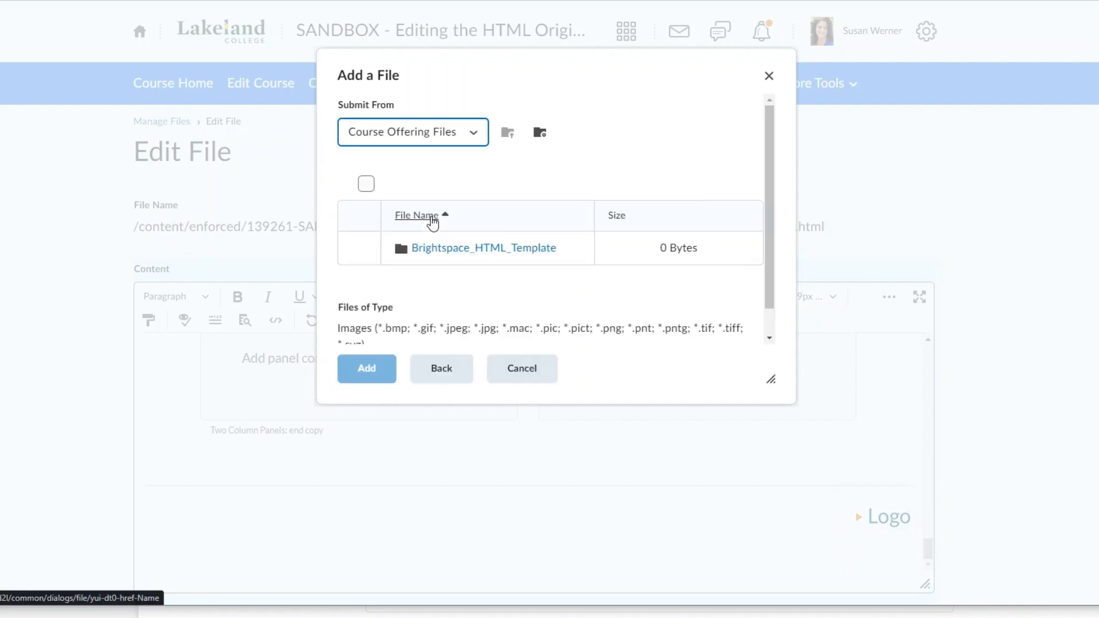
click(438, 247)
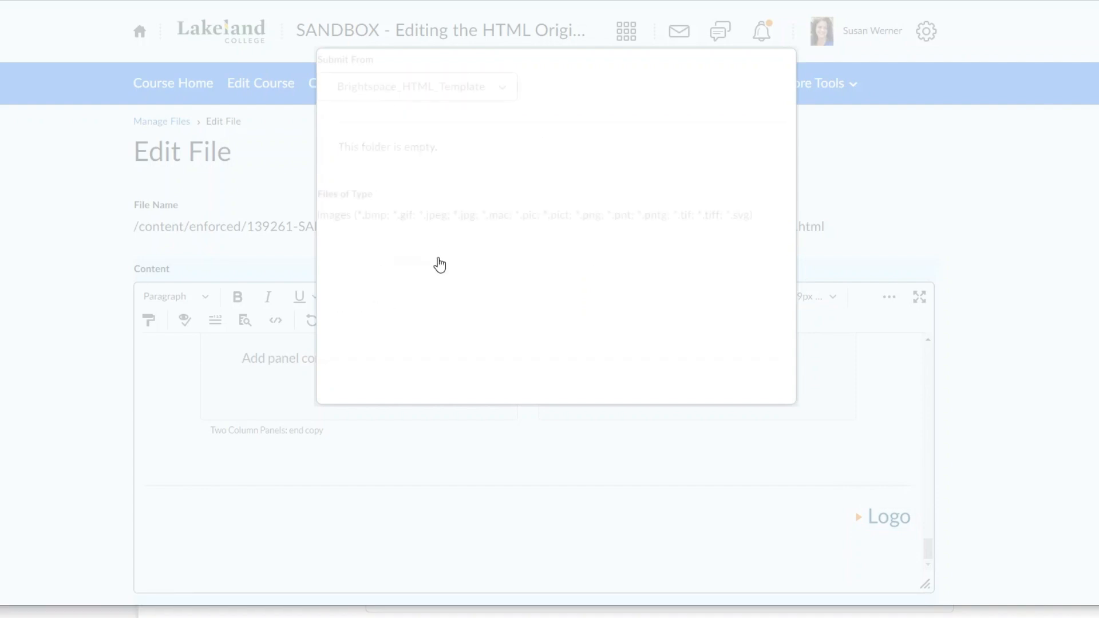
click(434, 251)
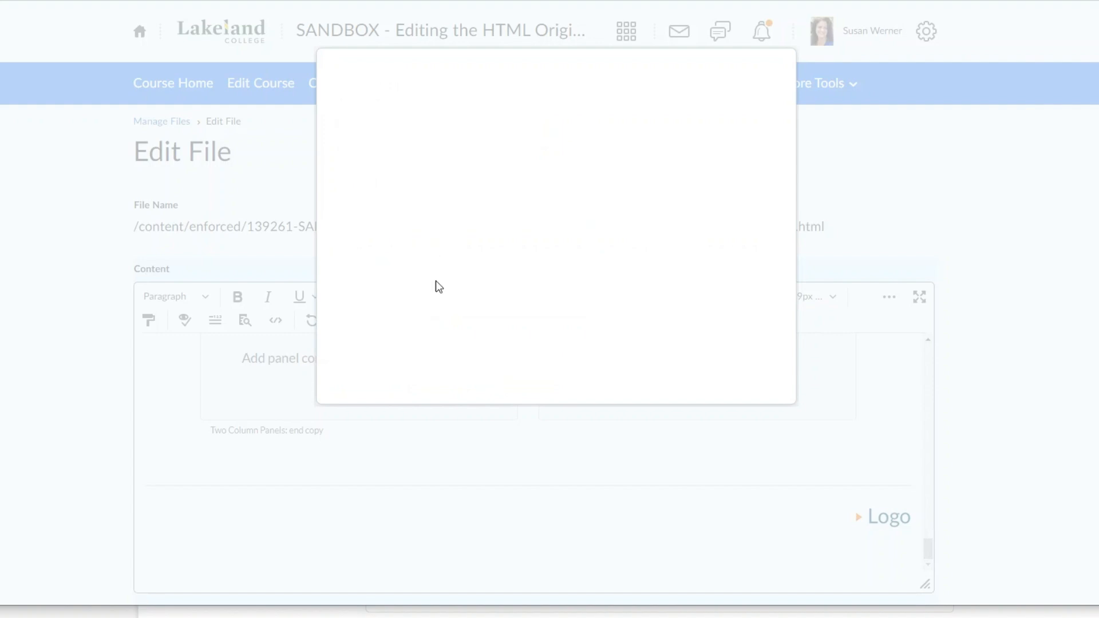
click(422, 284)
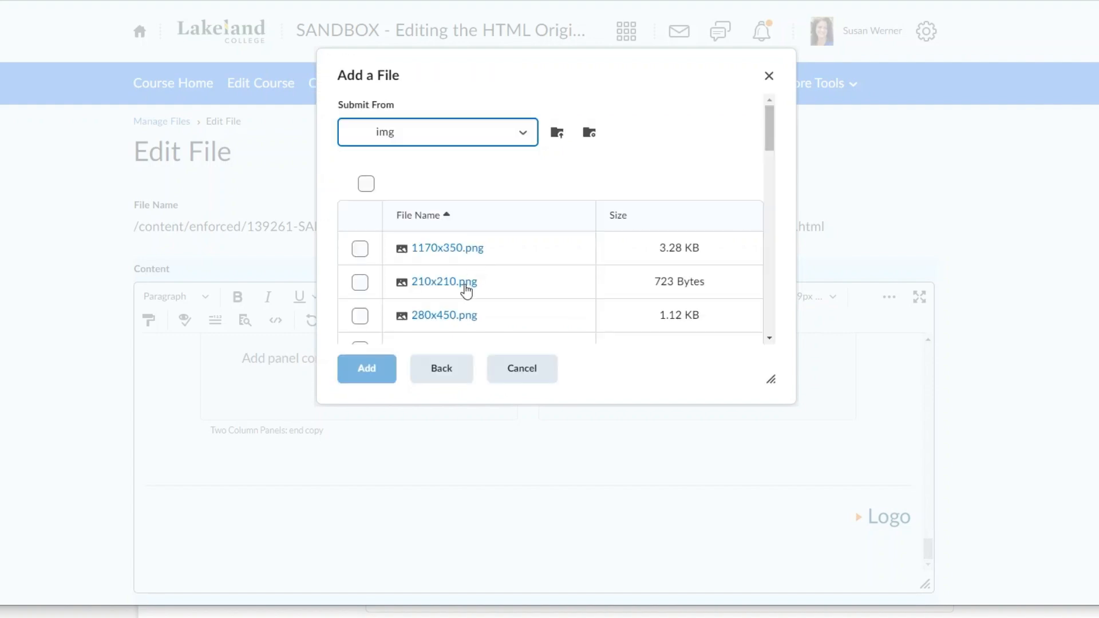
scroll(468, 290, down, 10)
scroll(467, 289, down, 8)
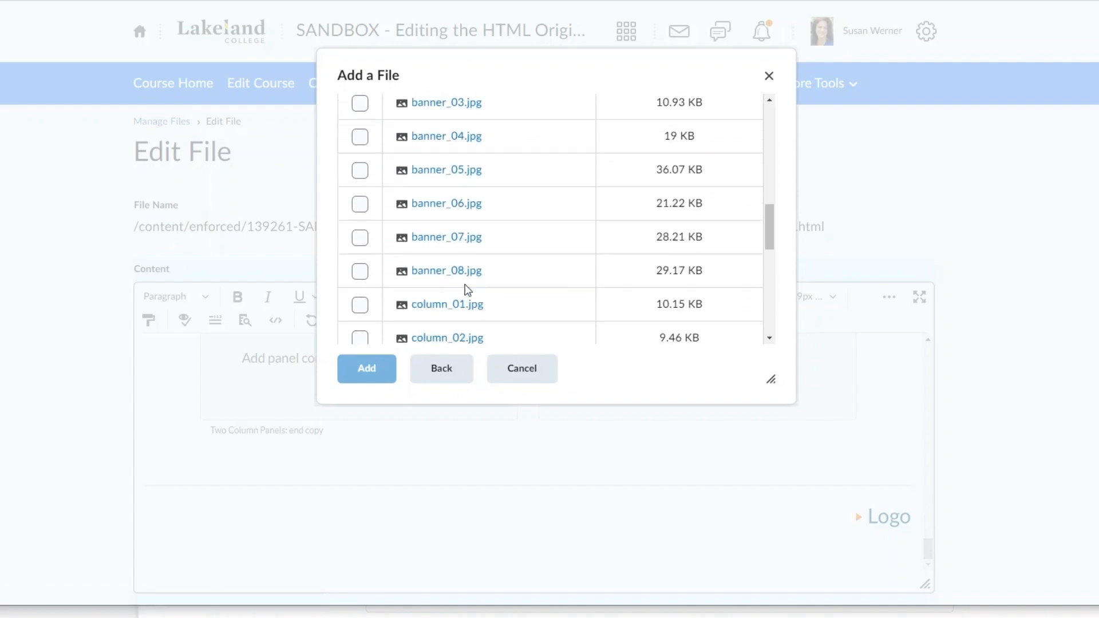
scroll(467, 290, down, 4)
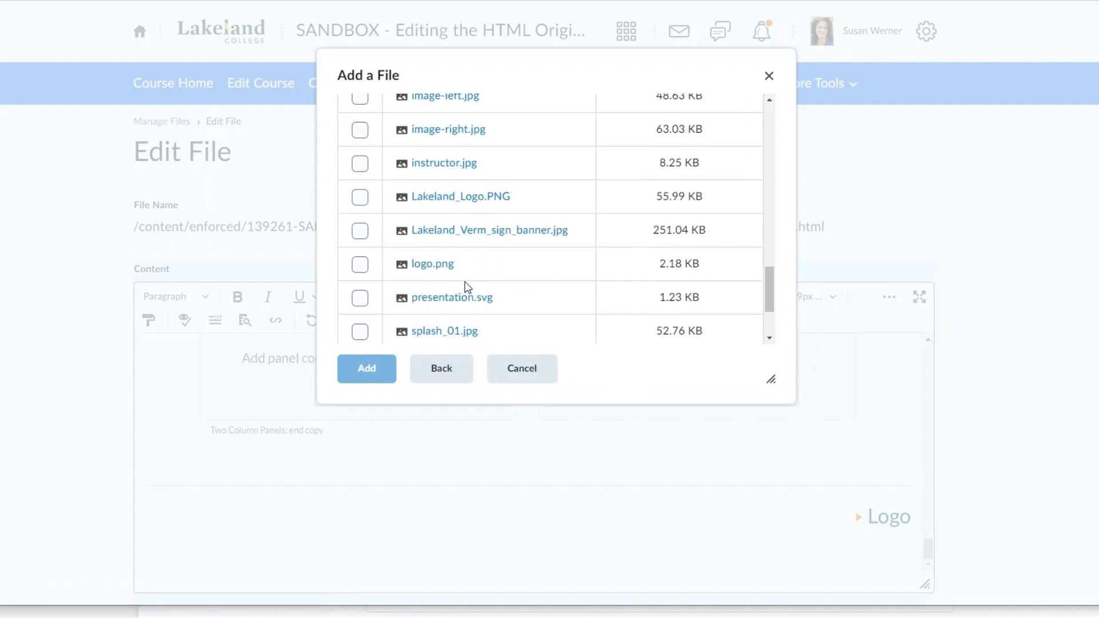
click(362, 199)
click(368, 371)
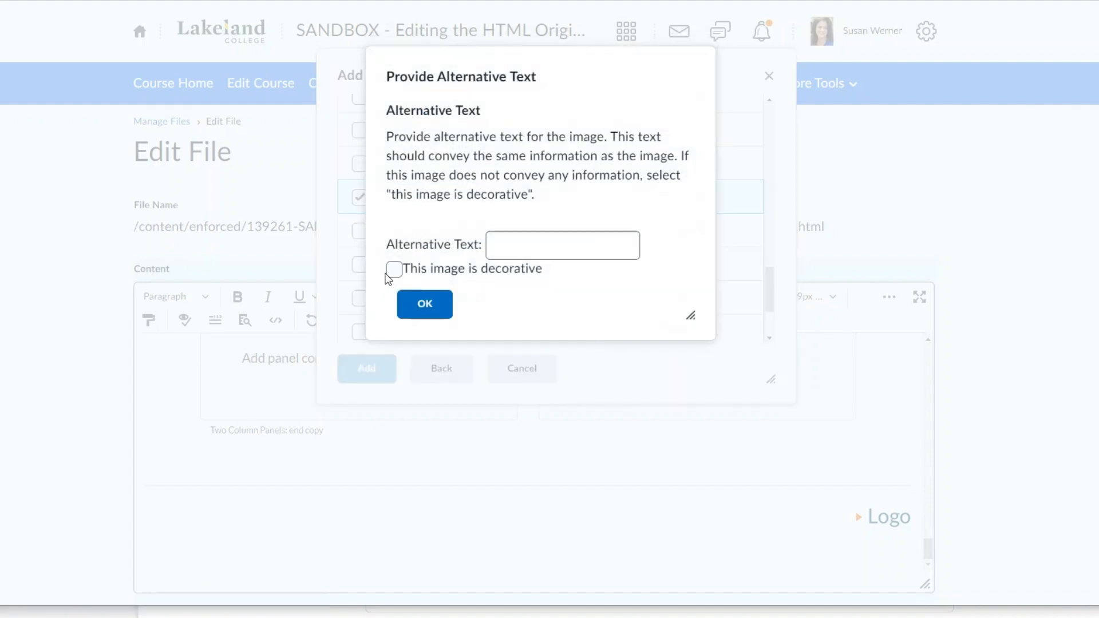
- Give the footer logo the alternative text "Lakeland College Logo" and shrink it to about a quarter of the page width
click(502, 246)
text(Lakeland College Logo)
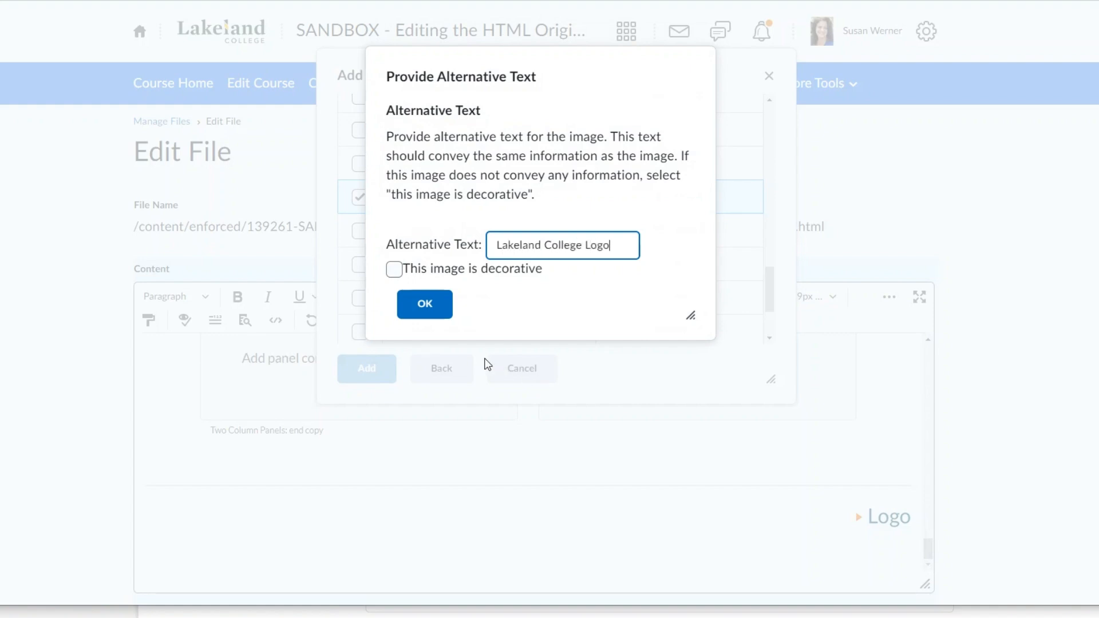
click(434, 304)
click(743, 537)
drag(611, 506, 724, 548)
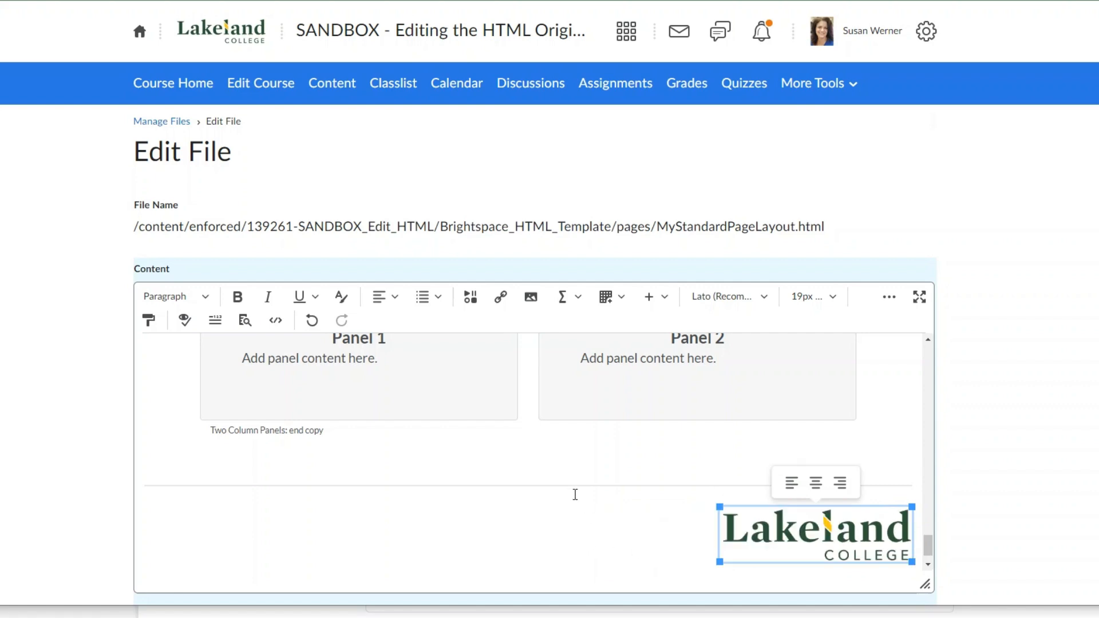
- Copy the Jumbotron element with its heading and copy labels, and paste it between the divider and the introductory paragraph
scroll(540, 471, up, 5)
drag(928, 522, 928, 353)
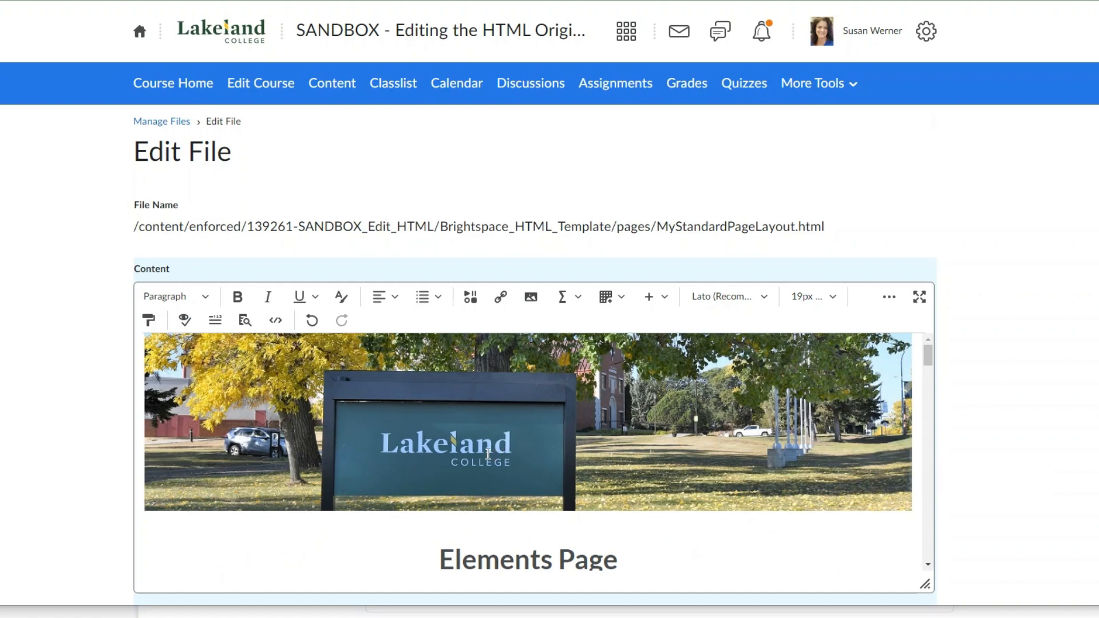
scroll(528, 472, down, 2)
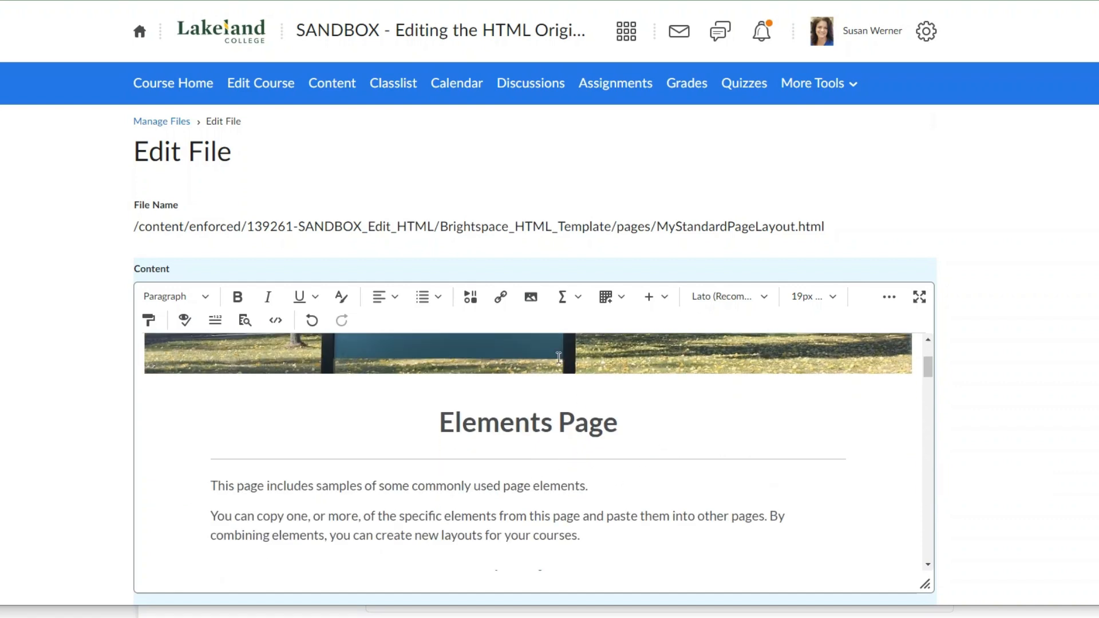
scroll(614, 433, down, 1)
scroll(614, 434, down, 1)
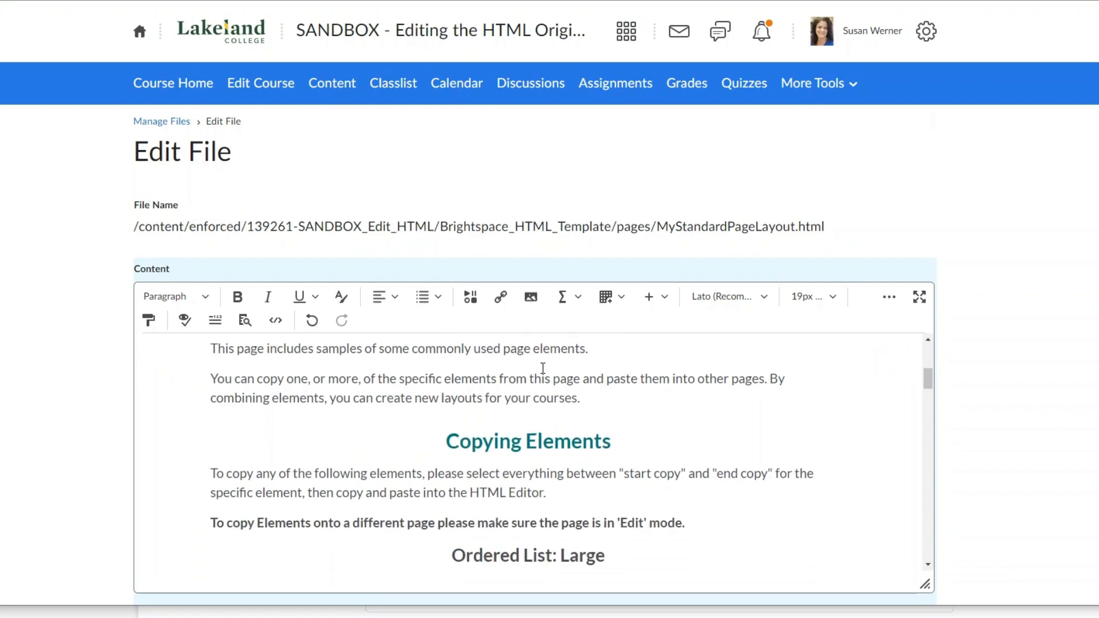
scroll(441, 382, down, 10)
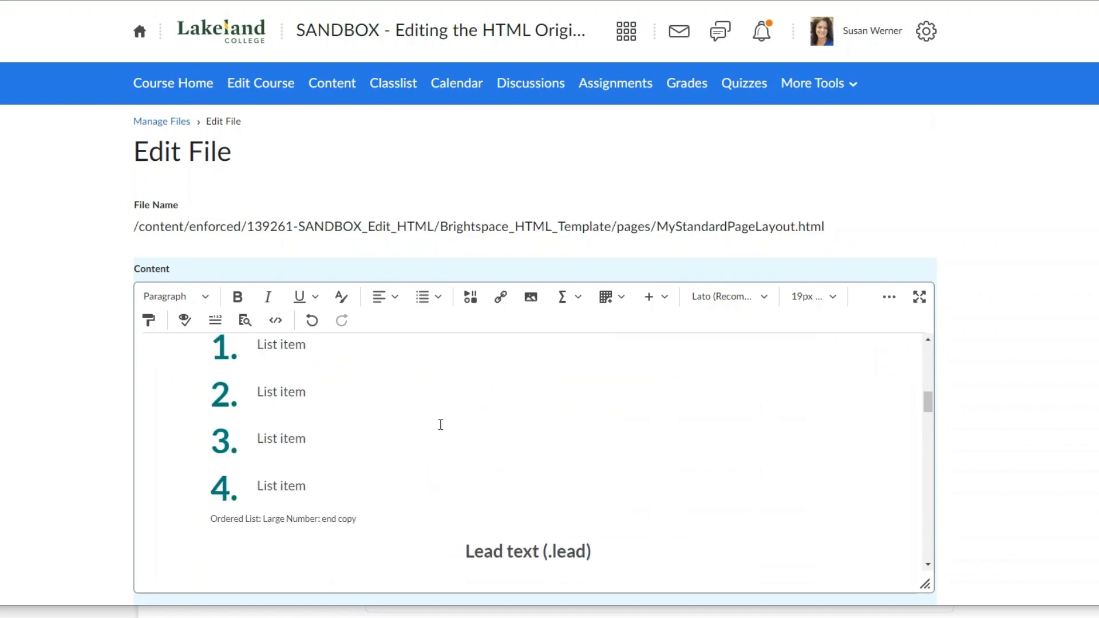
scroll(446, 431, down, 4)
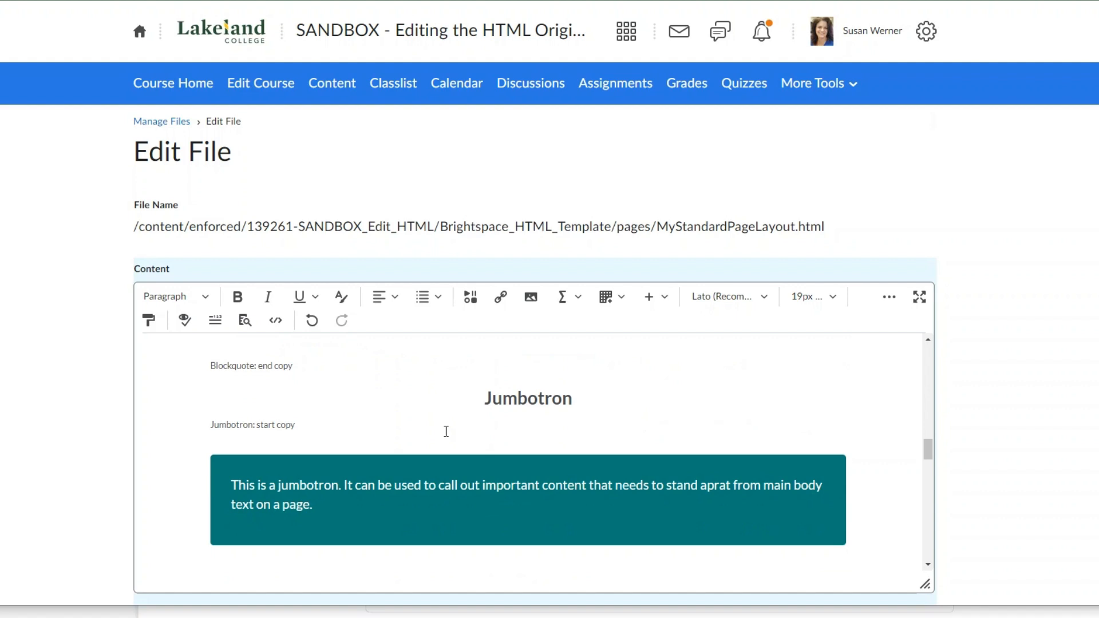
drag(485, 393, 350, 499)
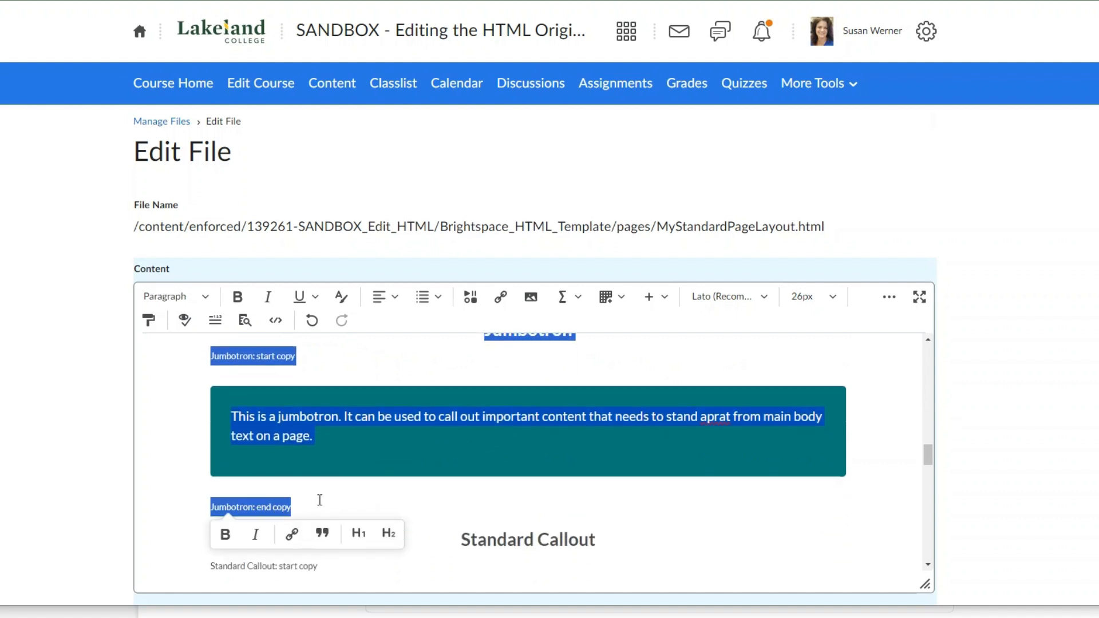
scroll(928, 456, up, 15)
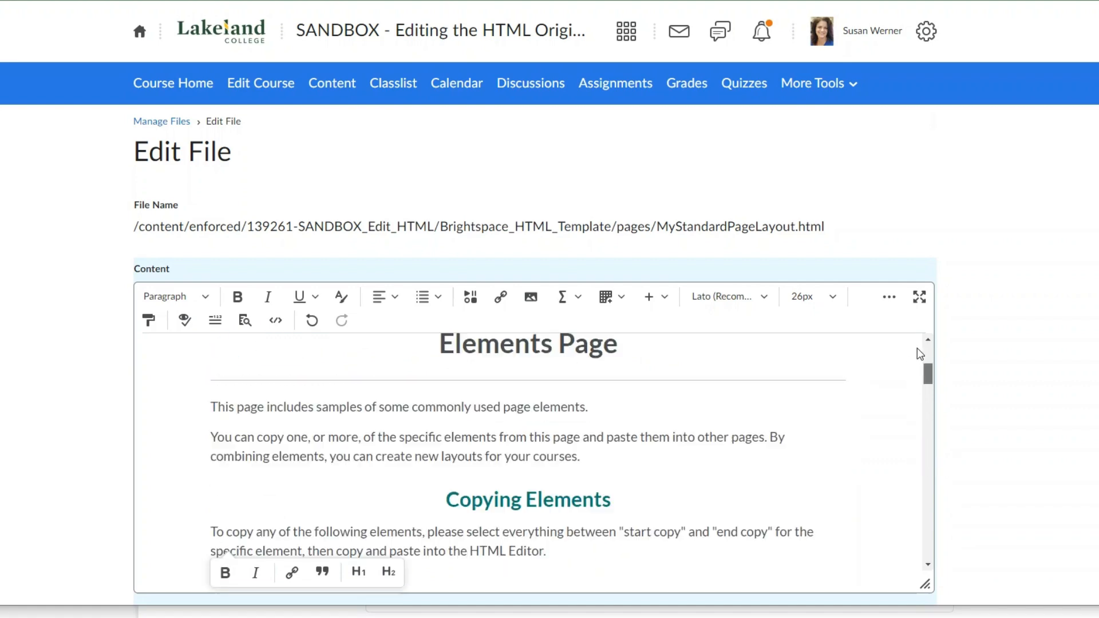
scroll(288, 500, down, 2)
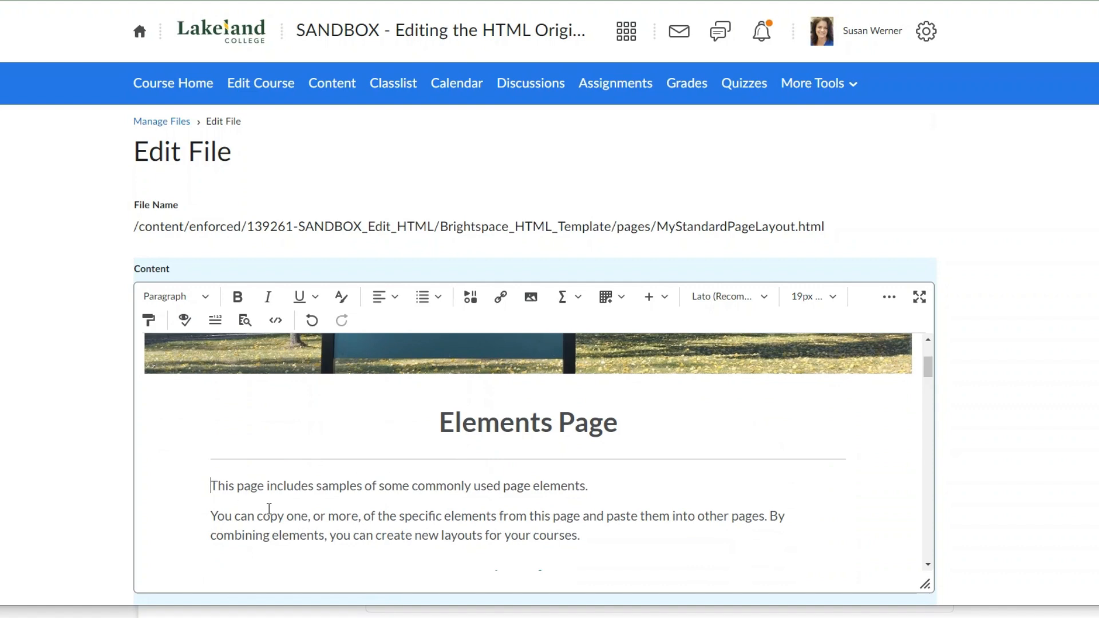
scroll(241, 506, down, 5)
- Delete the pasted jumbotron's heading and its start and end copy labels, and correct the misspelled "aprat" to "apart"
drag(486, 382, 490, 404)
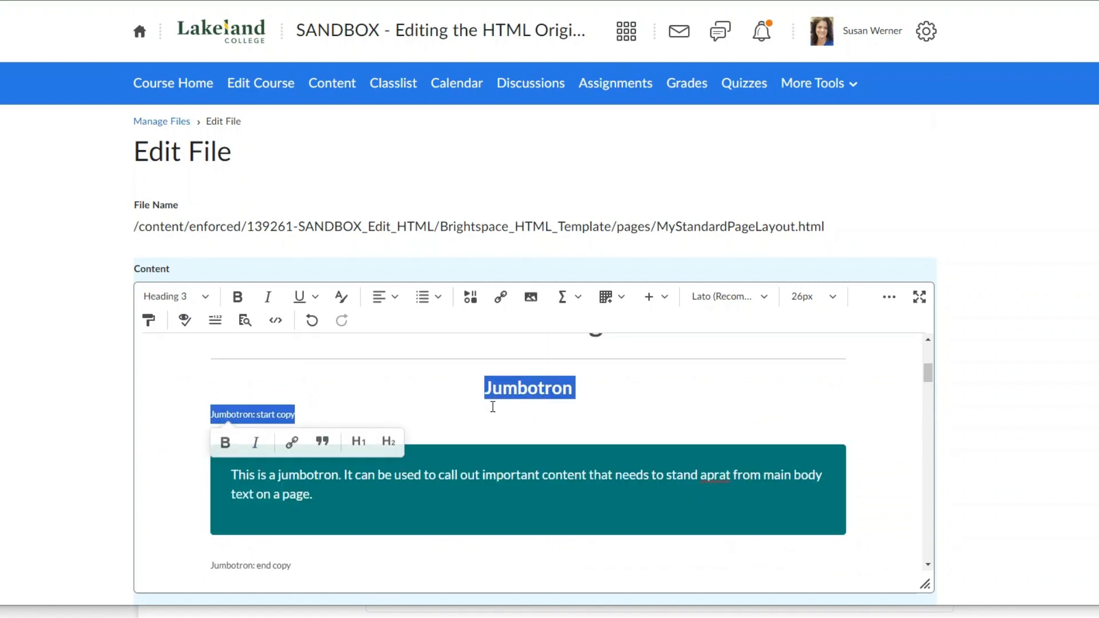
key(BackSpace)
key(Delete)
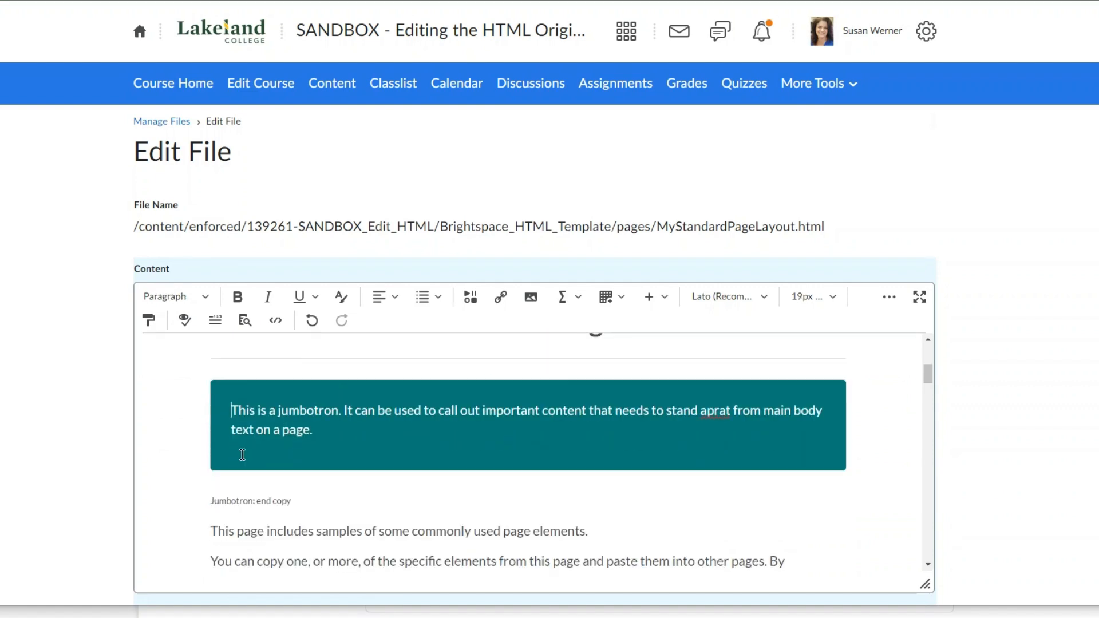
triple_click(302, 499)
key(BackSpace)
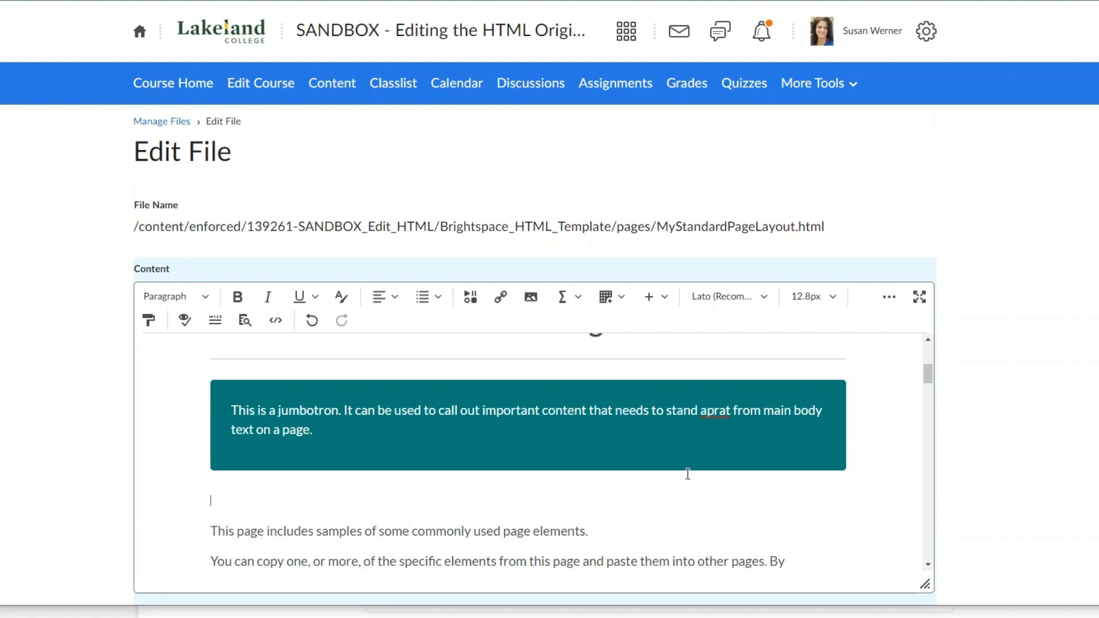
right_click(723, 416)
click(748, 120)
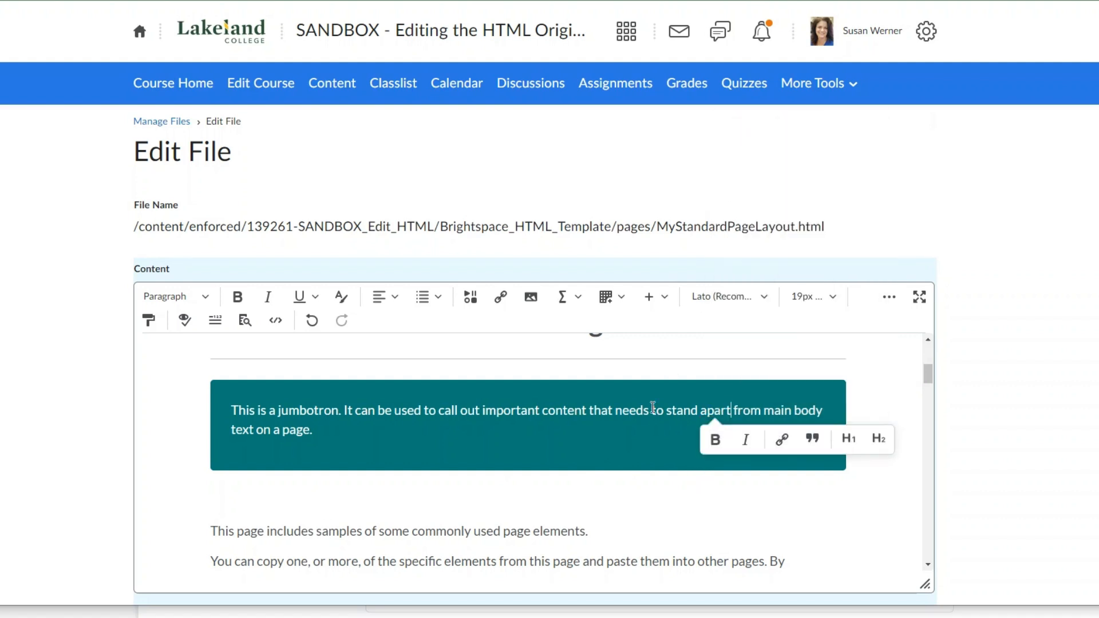
- Copy the Table element from its heading through "Table: end copy" and paste it on the empty line beneath the pasted jumbotron
scroll(609, 492, down, 3)
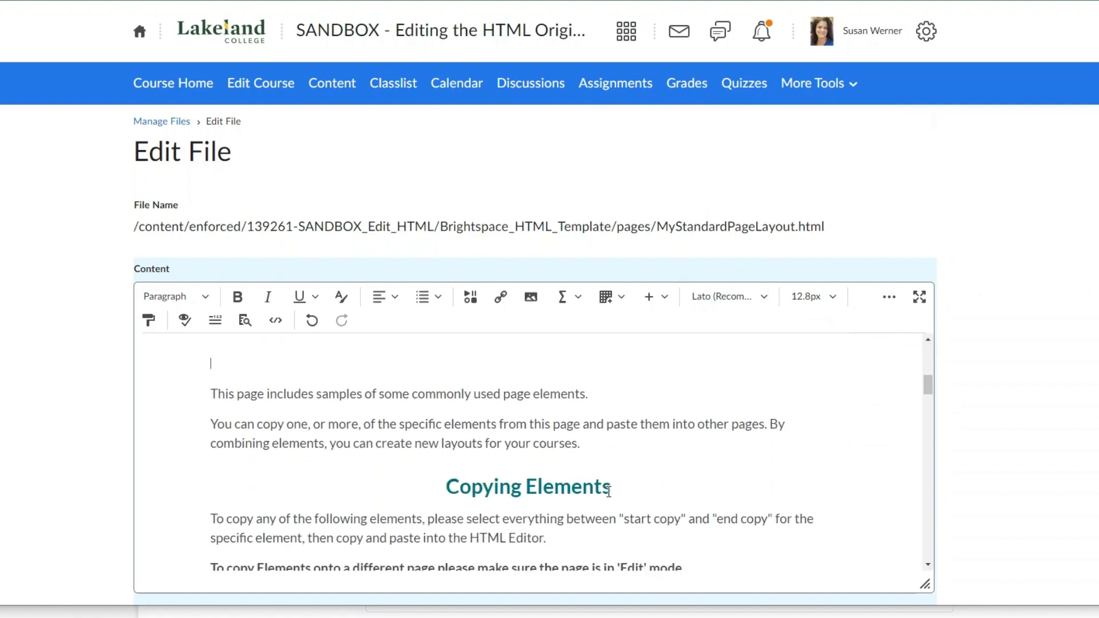
scroll(609, 492, down, 10)
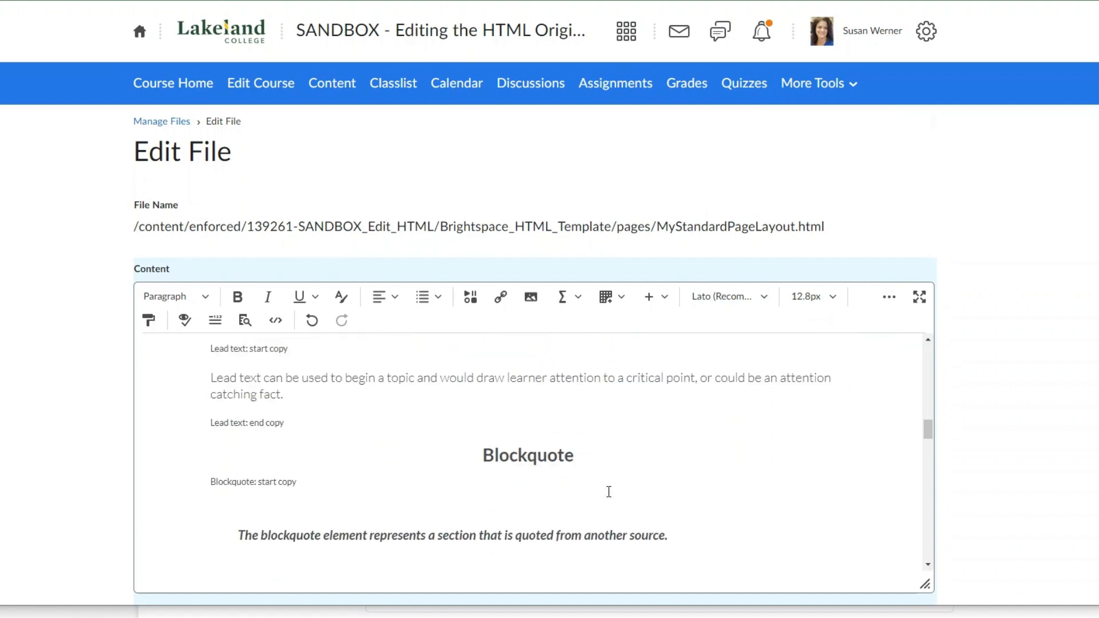
scroll(599, 501, up, 15)
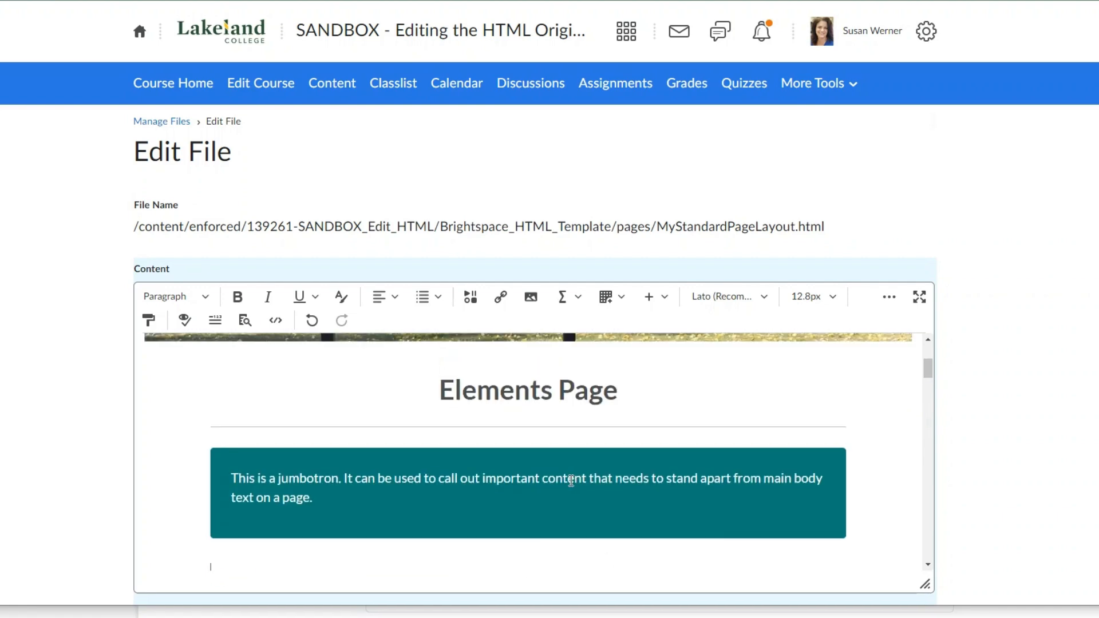
scroll(386, 476, down, 3)
scroll(294, 472, down, 5)
drag(221, 434, 311, 481)
click(515, 456)
scroll(515, 457, down, 15)
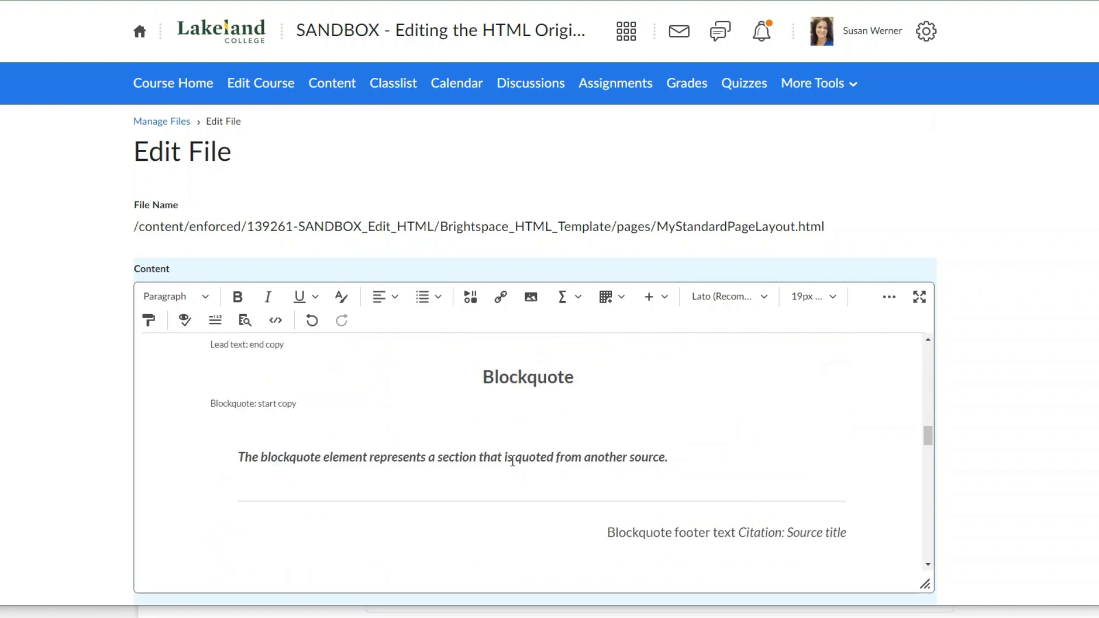
scroll(508, 463, down, 5)
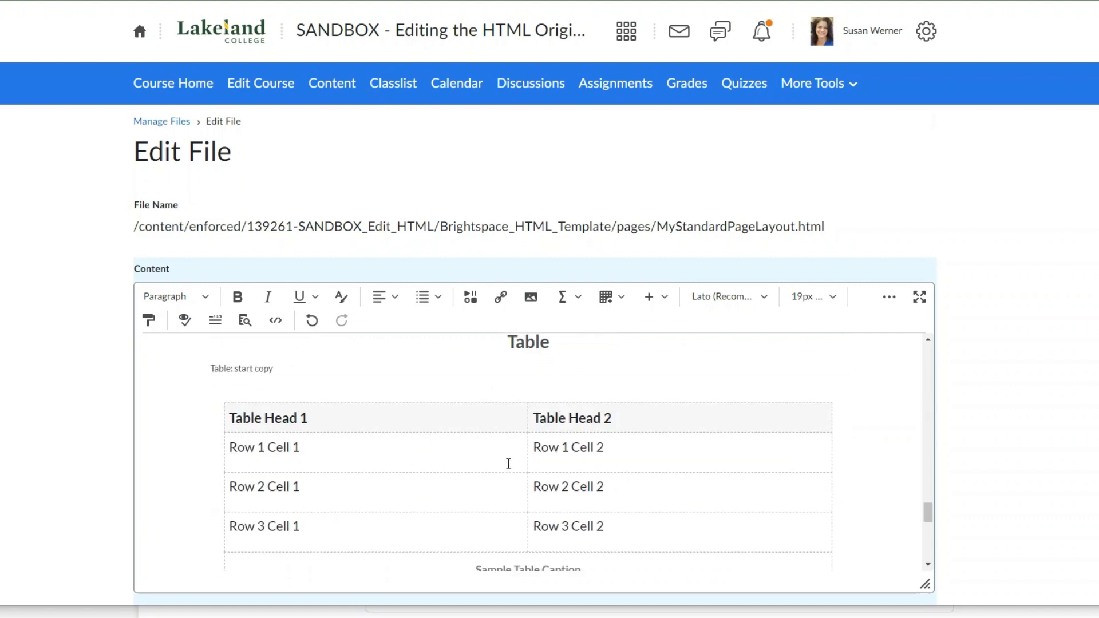
drag(508, 342, 276, 475)
scroll(297, 550, down, 3)
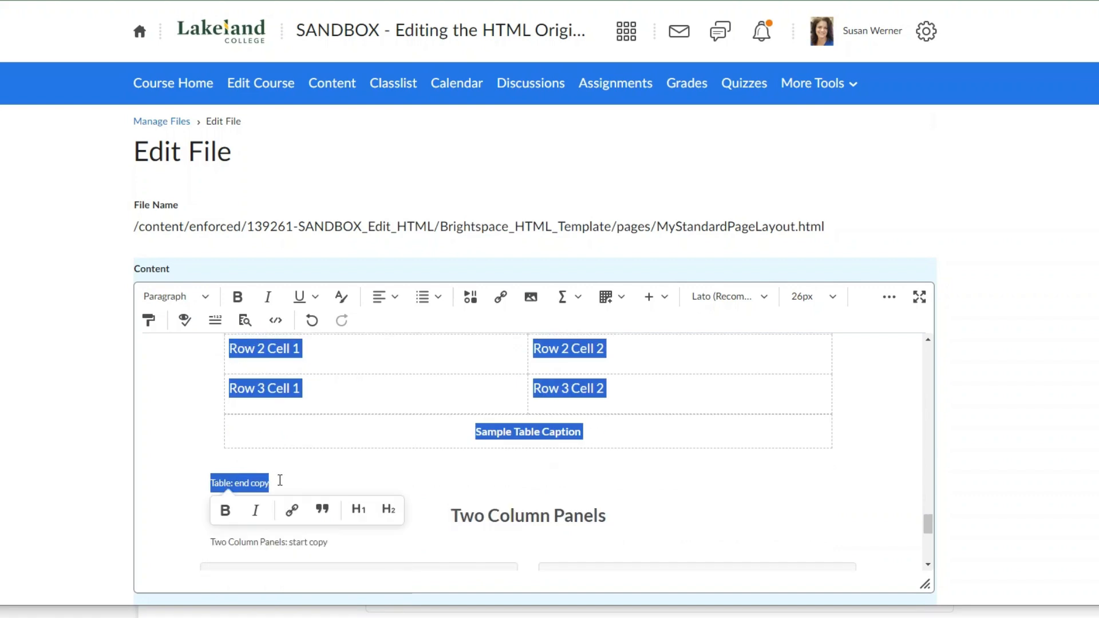
drag(924, 524, 919, 346)
scroll(535, 452, down, 2)
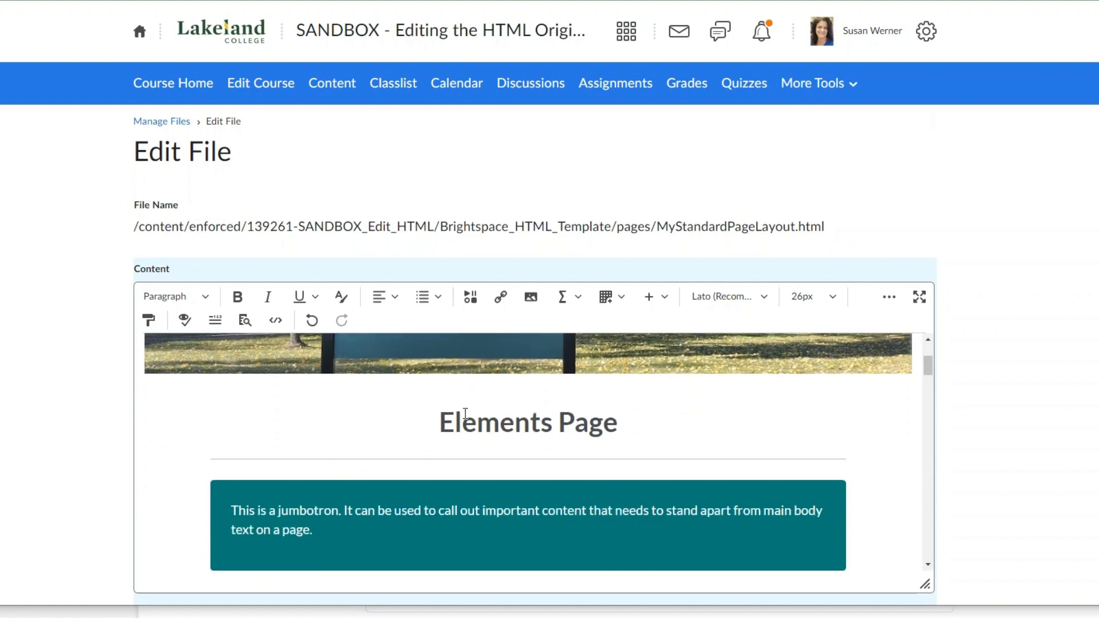
scroll(464, 420, down, 3)
click(227, 458)
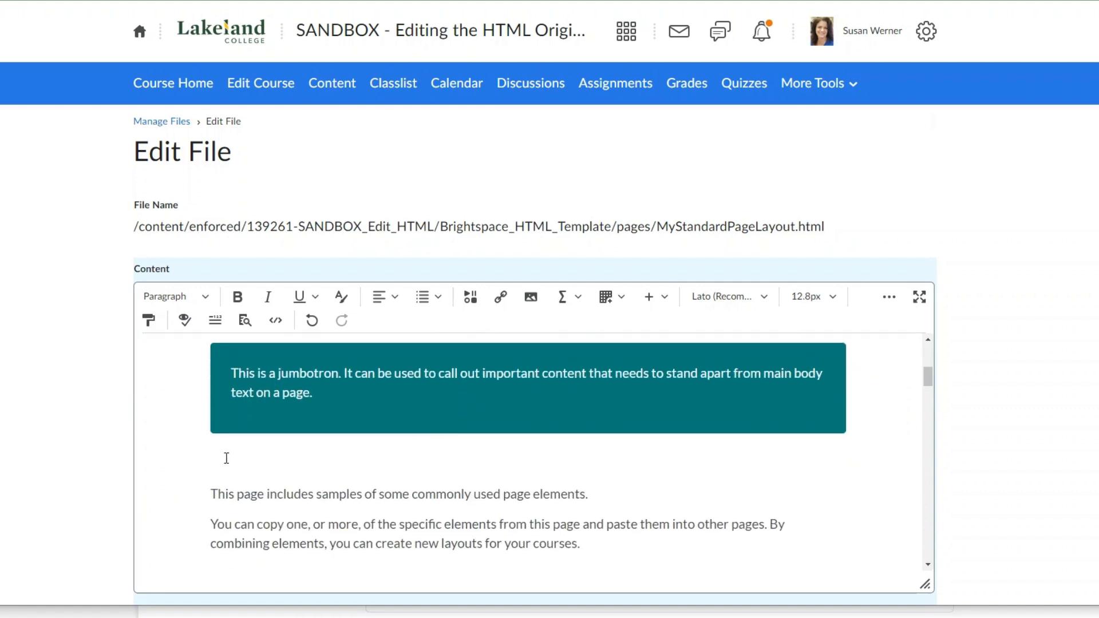
key(ctrl+v)
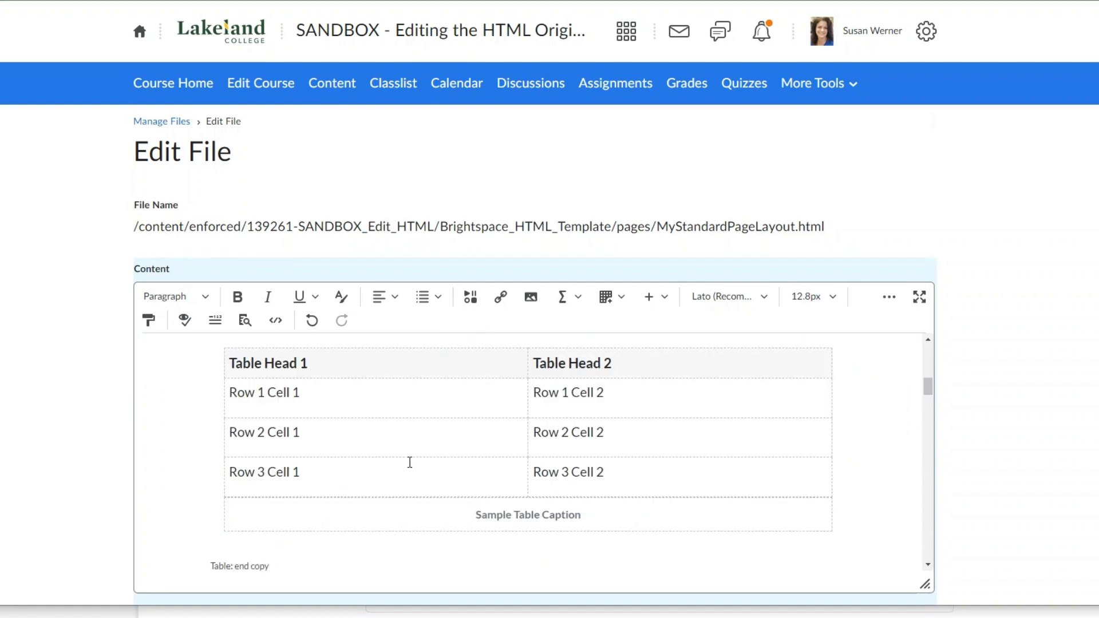
- Delete the "Table" heading and the "Table: start copy" label above the pasted table
scroll(532, 452, up, 3)
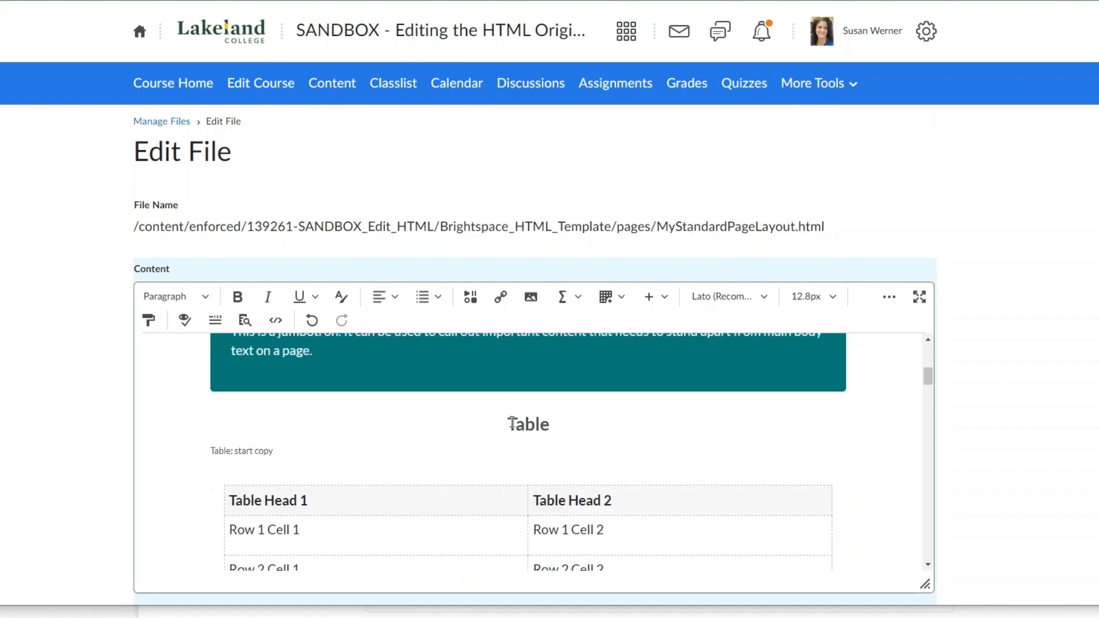
drag(506, 414, 551, 441)
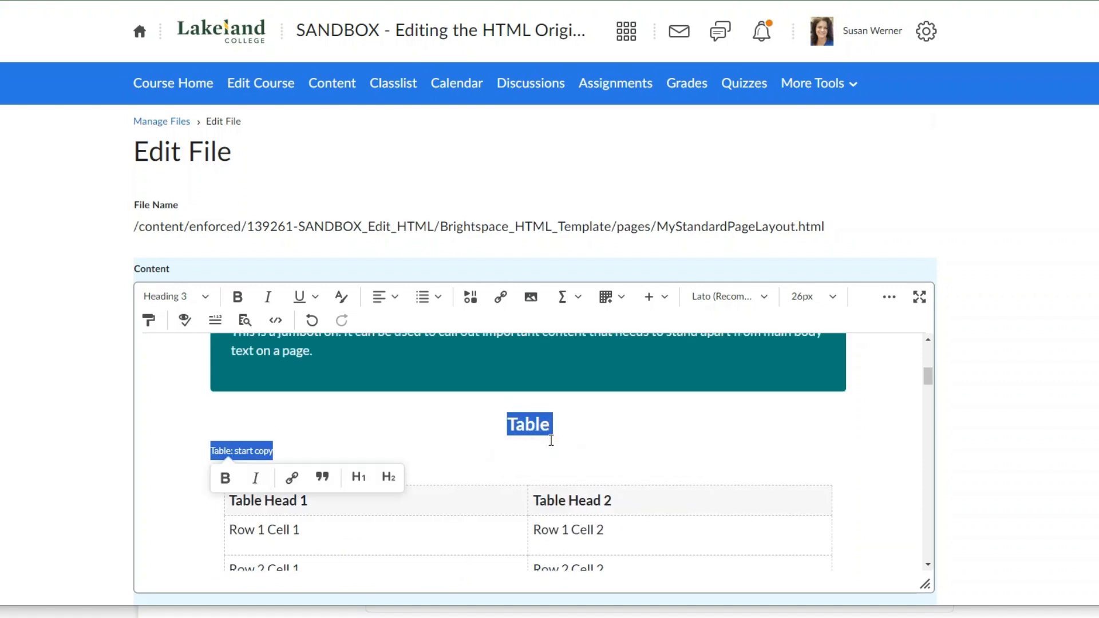
key(BackSpace)
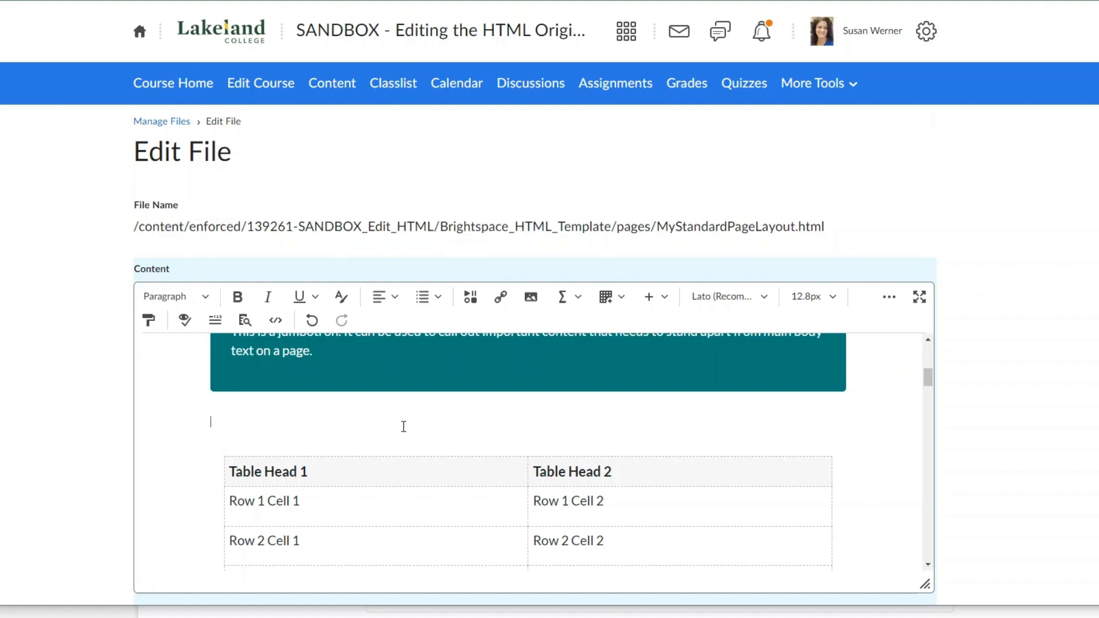
- Delete everything from the pasted table's "Table: end copy" label through the original jumbotron's "Jumbotron: end copy" label
scroll(402, 425, down, 5)
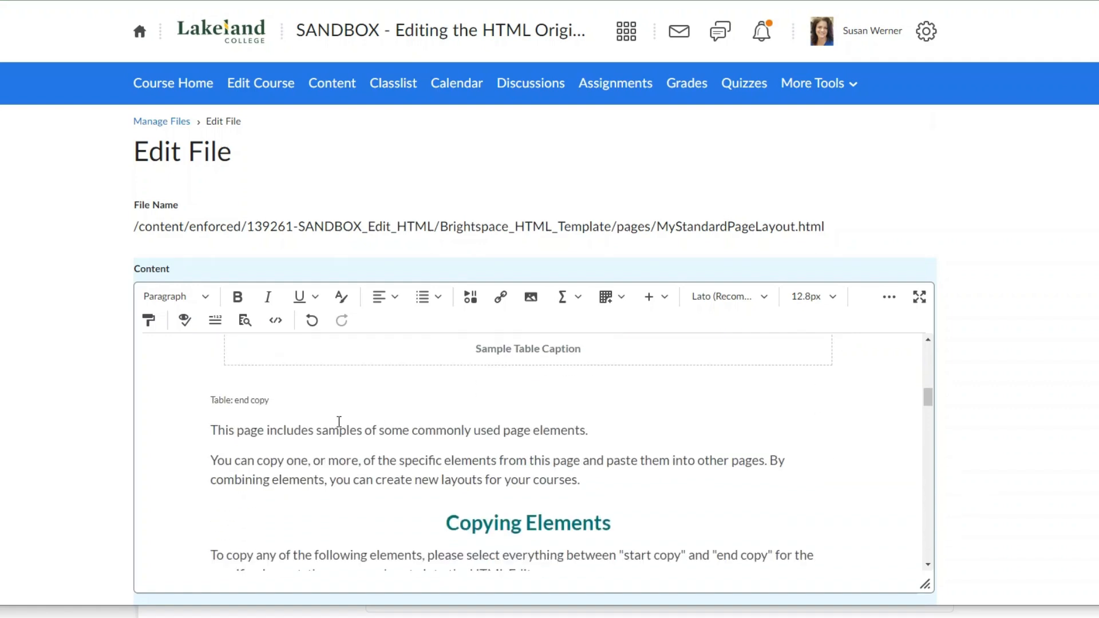
drag(210, 399, 418, 395)
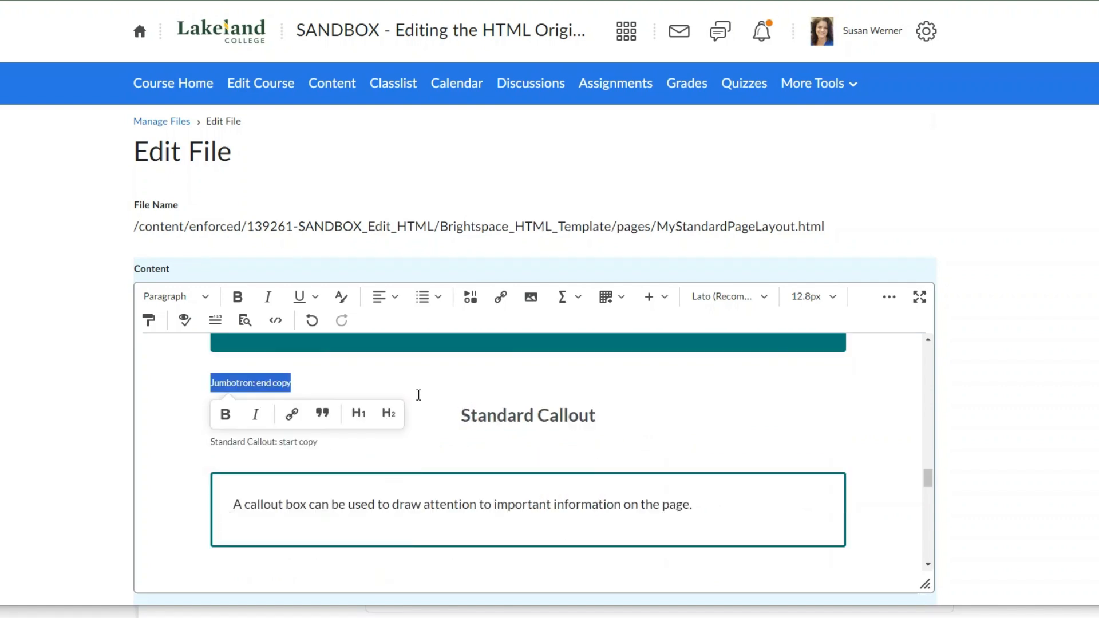
key(Delete)
- Delete the sample content from the Standard Callout heading through the Row 3 Cell 1 text of the original table
scroll(446, 427, up, 3)
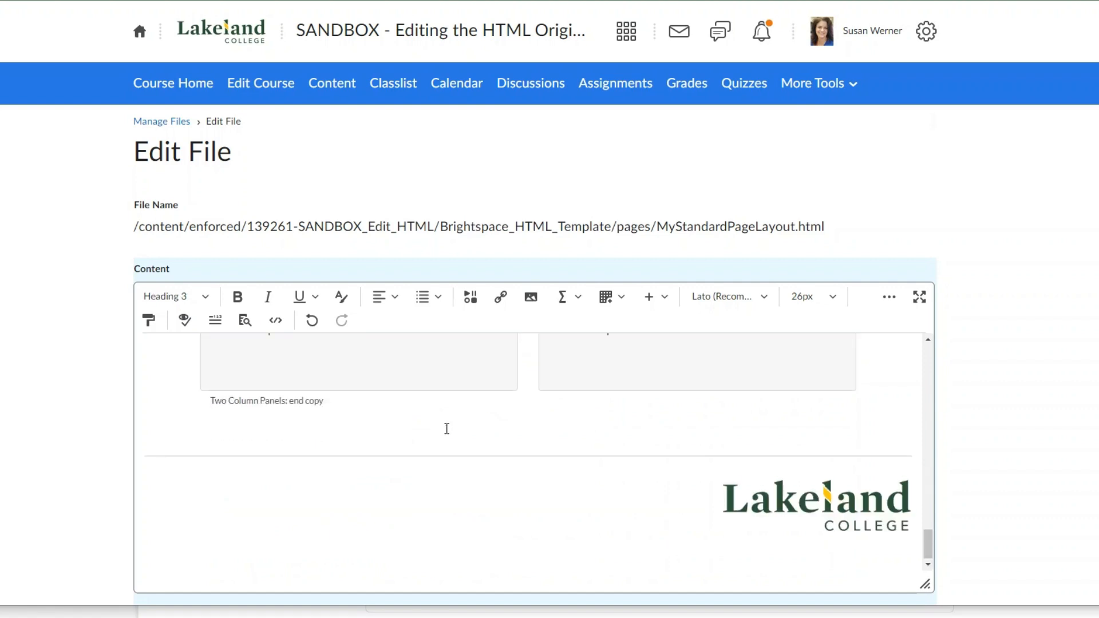
scroll(508, 420, up, 5)
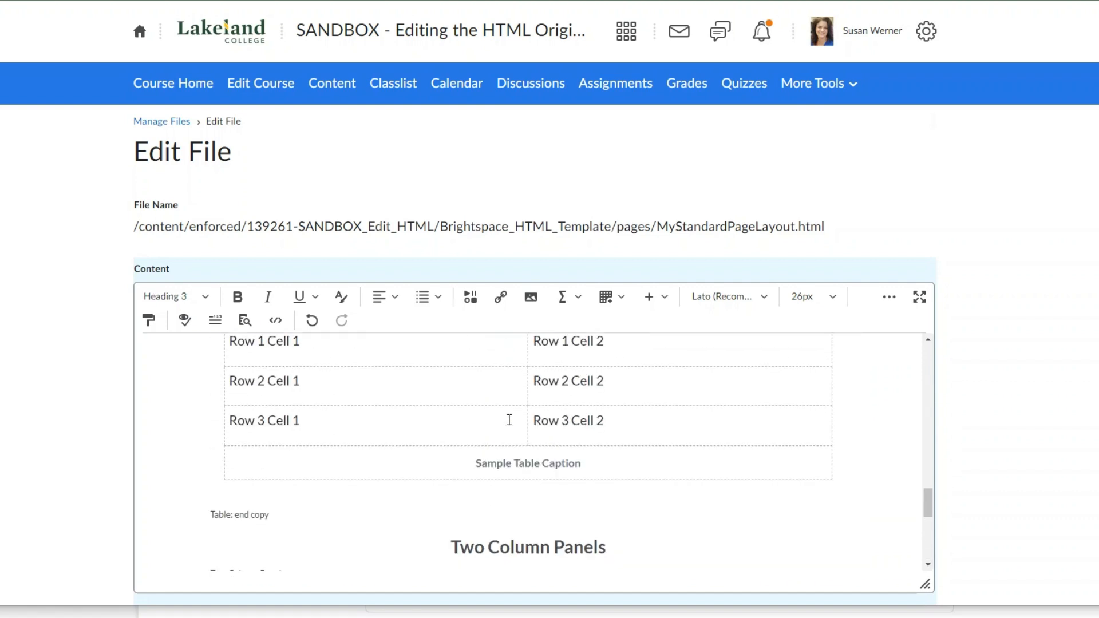
scroll(509, 420, up, 5)
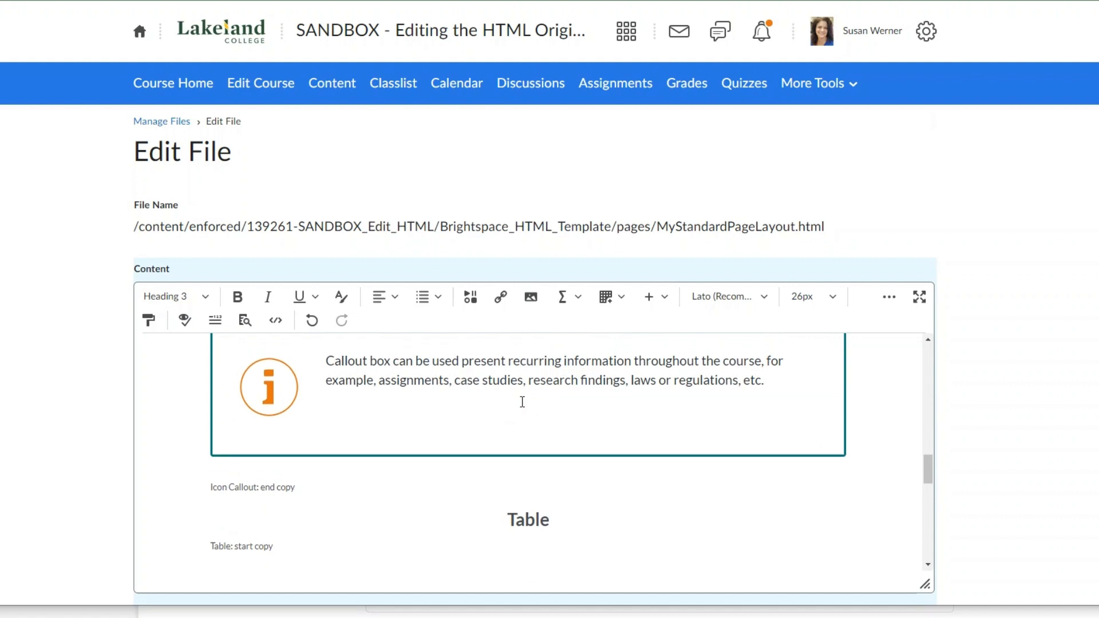
scroll(523, 401, up, 3)
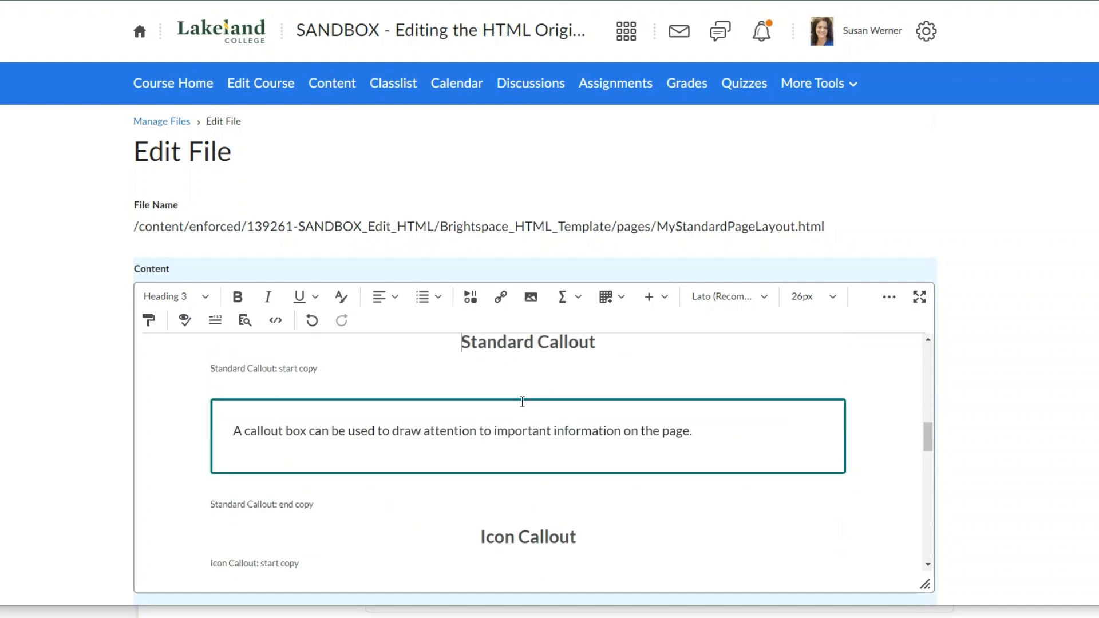
scroll(523, 402, up, 3)
scroll(522, 401, up, 2)
scroll(523, 402, down, 1)
scroll(523, 401, down, 2)
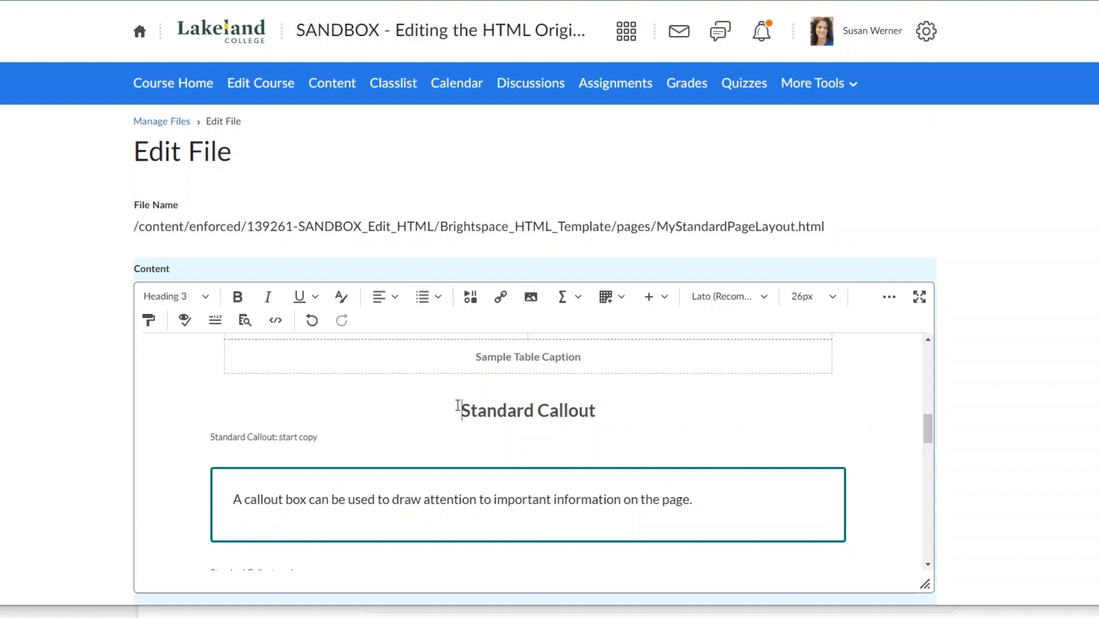
scroll(464, 409, down, 3)
drag(461, 406, 481, 412)
scroll(481, 412, down, 6)
scroll(481, 413, down, 4)
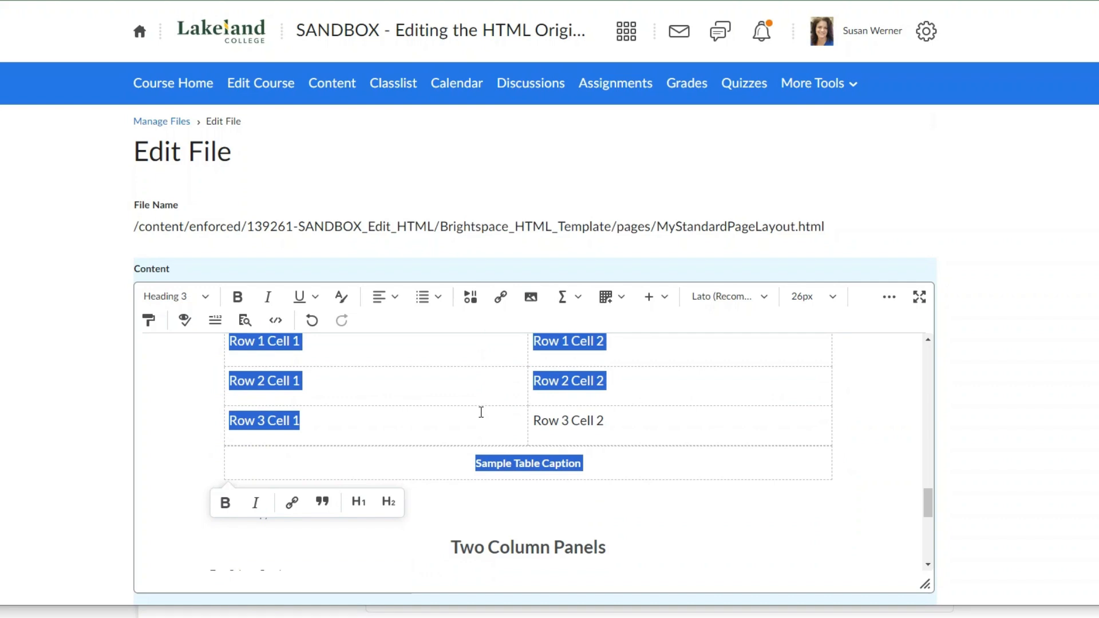
key(Delete)
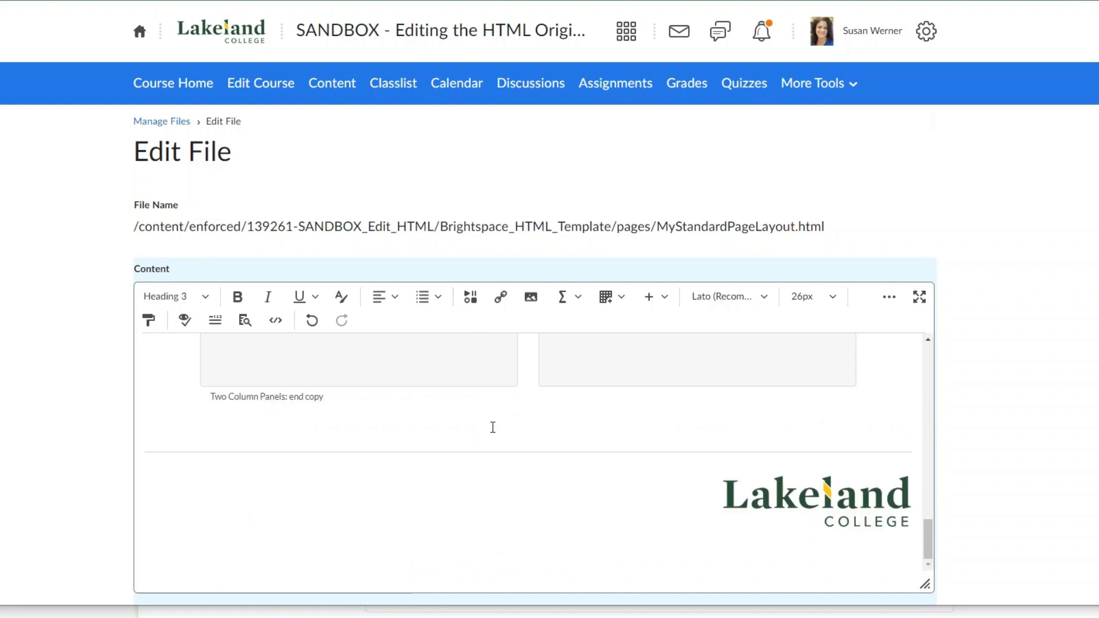
- Delete the "Table: end copy" label above the Two Column Panels heading
scroll(496, 429, up, 4)
scroll(495, 429, up, 2)
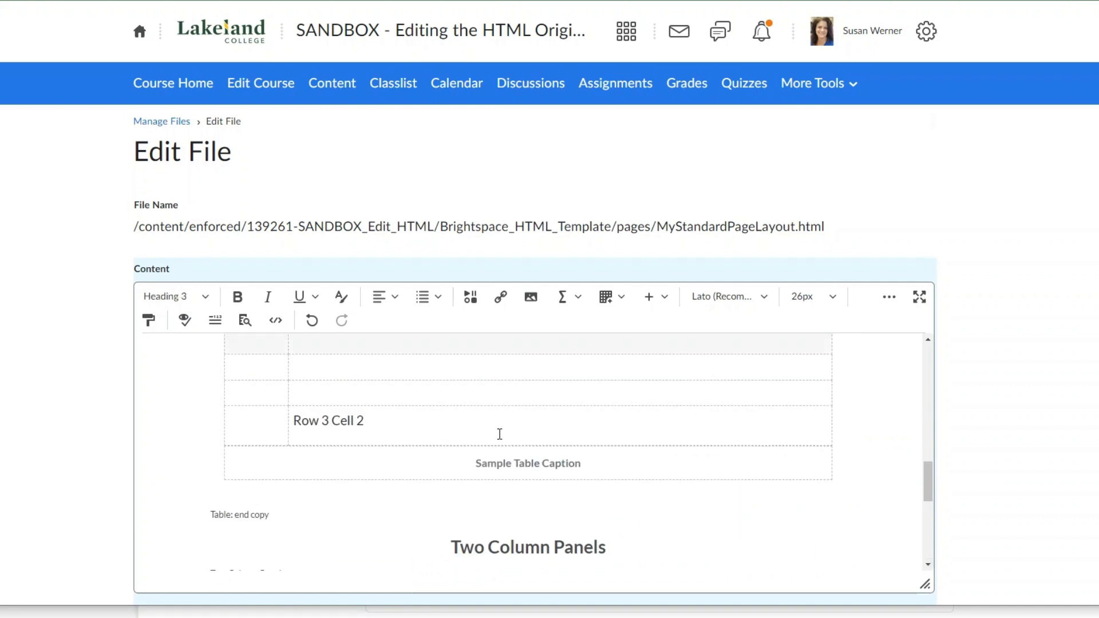
triple_click(234, 516)
key(Delete)
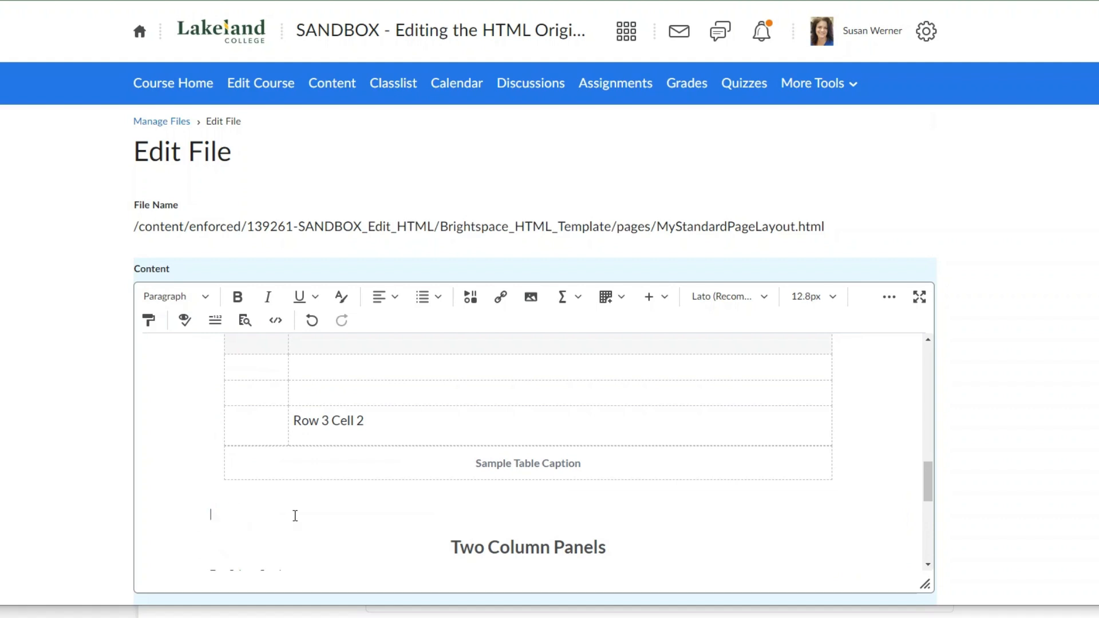
- Check the rest of MyStandardPageLayout.html through the college logo footer, then save and close the file
scroll(400, 493, down, 2)
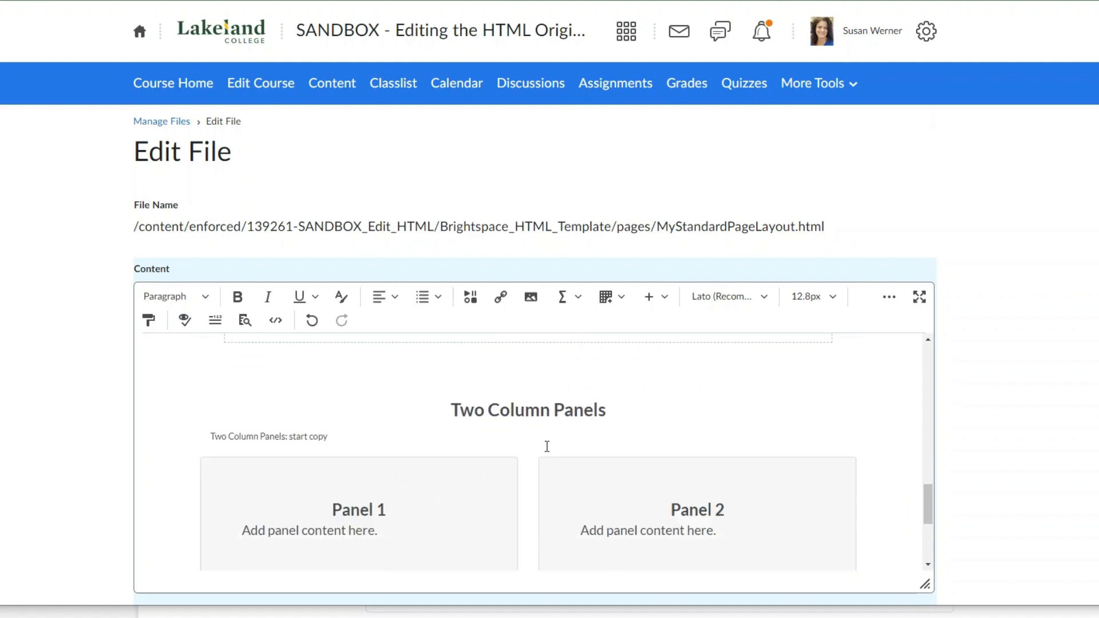
scroll(568, 426, down, 2)
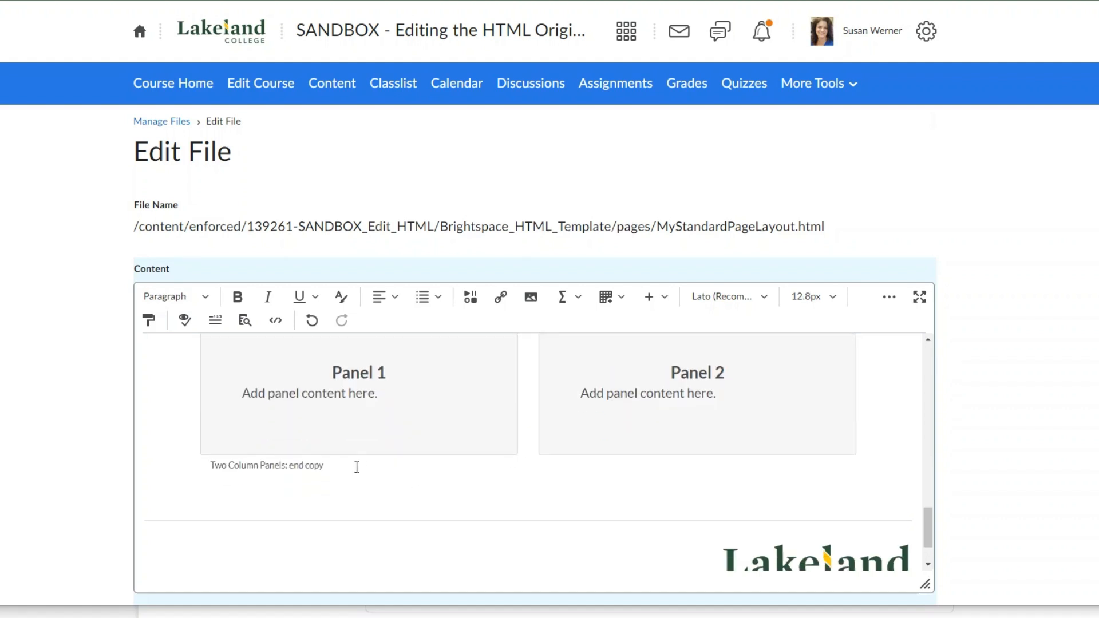
scroll(508, 517, down, 1)
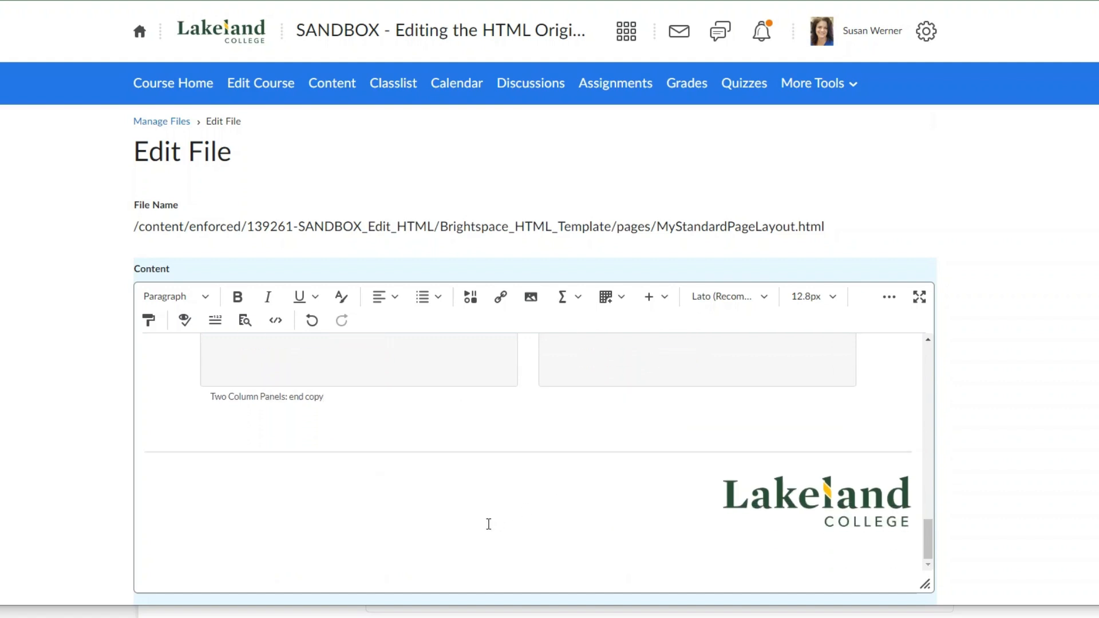
scroll(489, 521, down, 1)
click(200, 584)
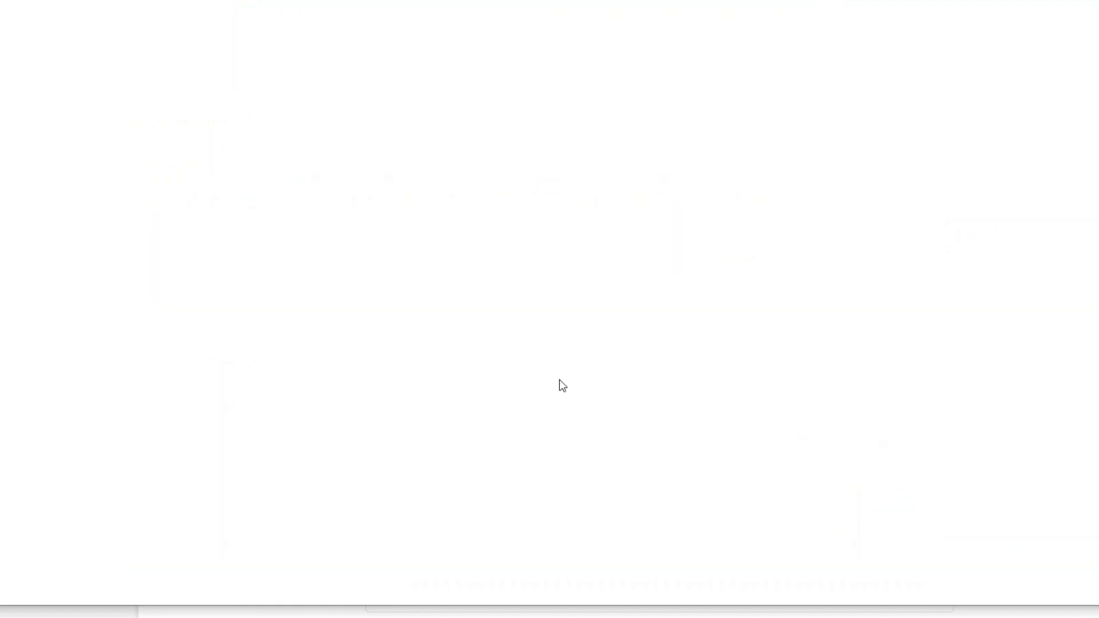
click(542, 318)
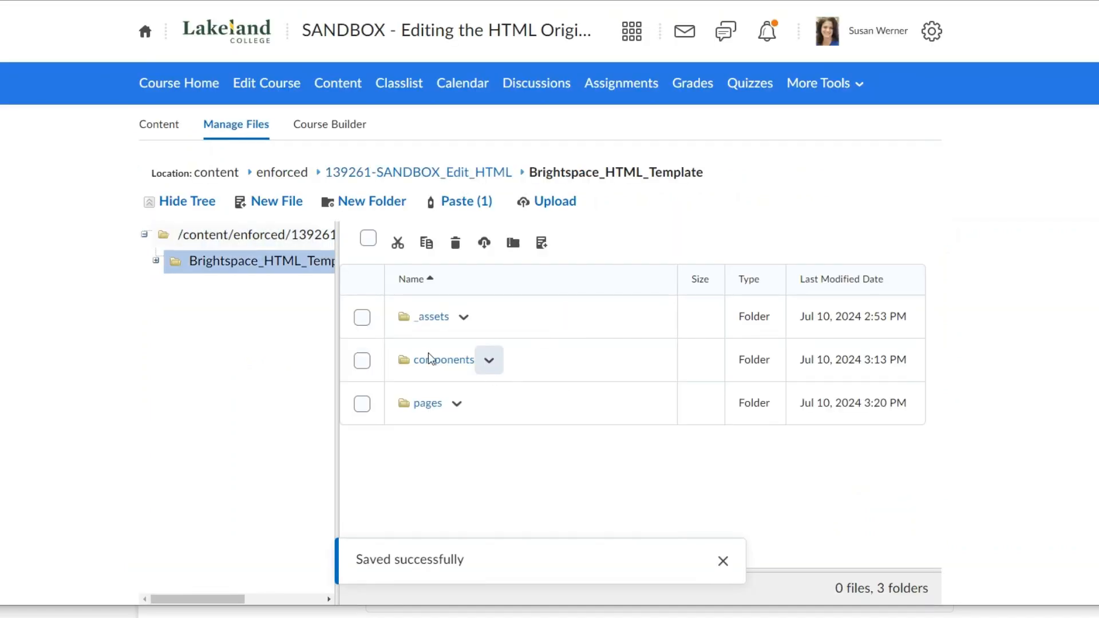
- Open the pages folder of Brightspace_HTML_Template and locate MyStandardPageLayout.html
click(436, 406)
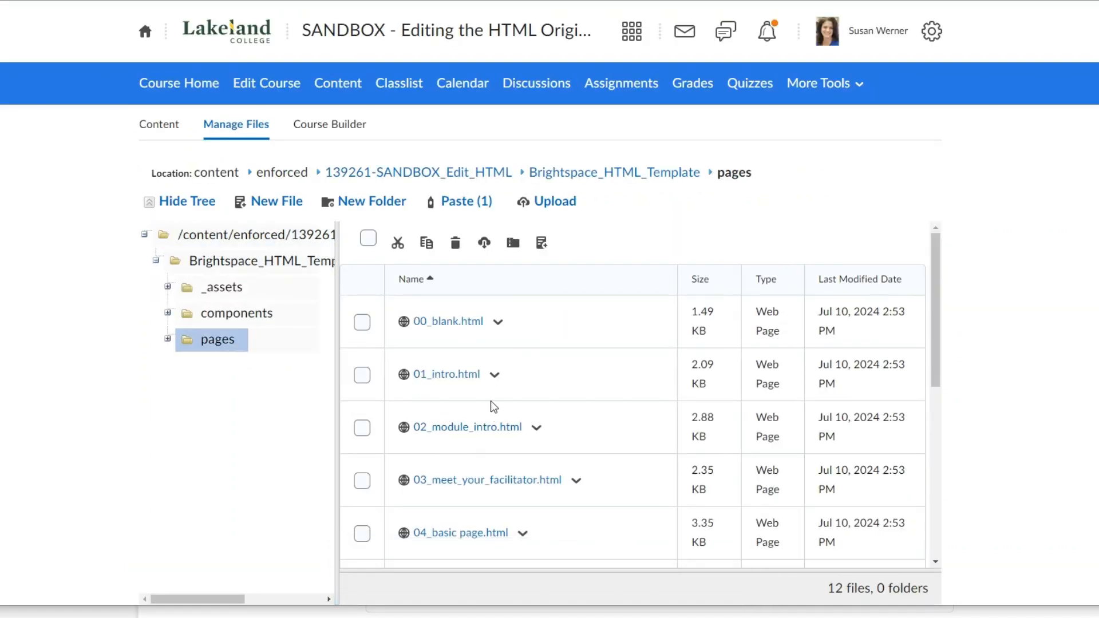
scroll(490, 401, down, 3)
scroll(507, 420, down, 3)
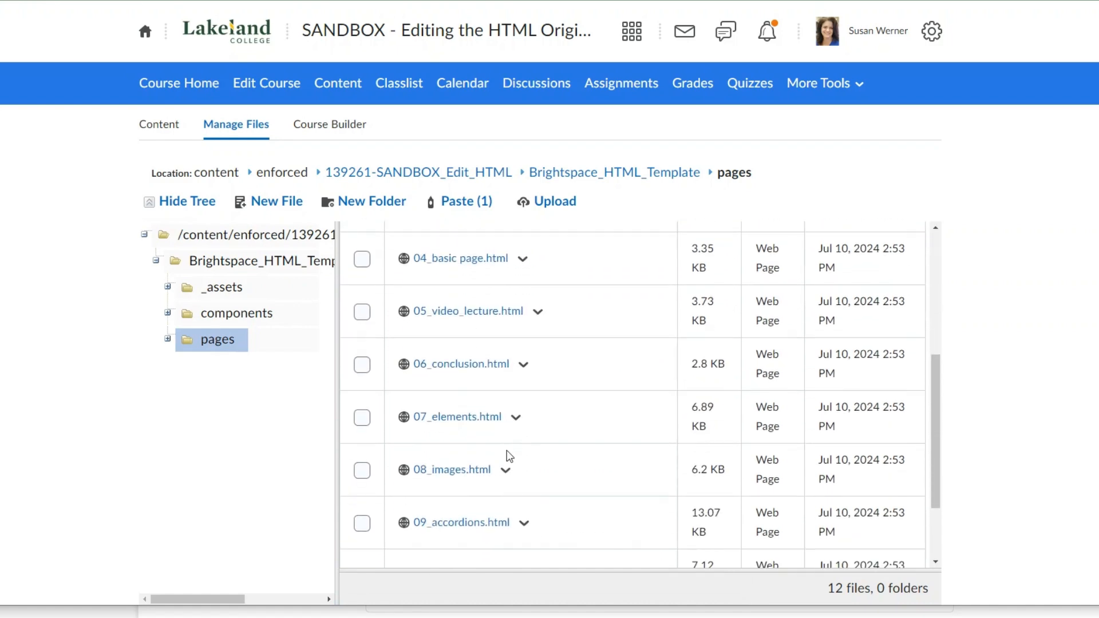
scroll(507, 456, down, 2)
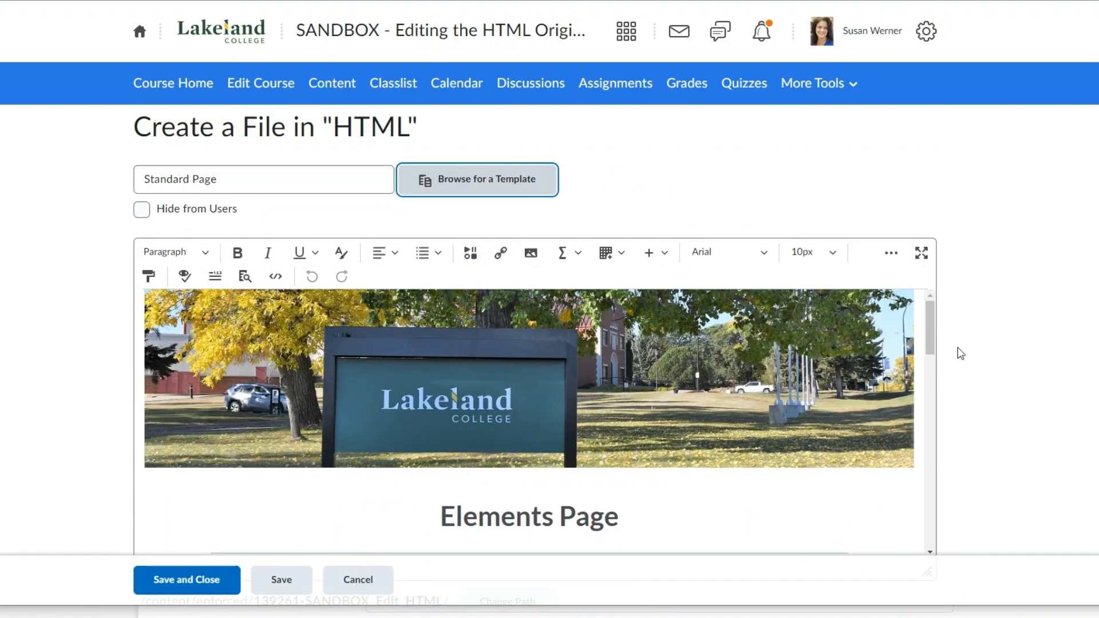
- Review the template content in the new Standard Page file as far as the sample tables
scroll(957, 351, down, 2)
drag(936, 281, 915, 385)
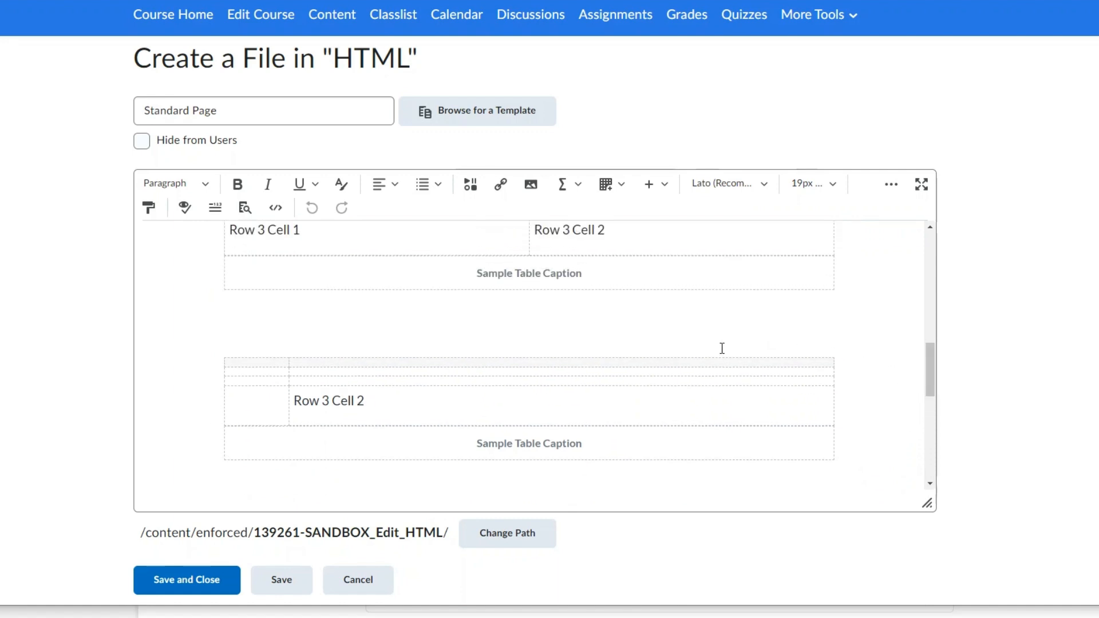